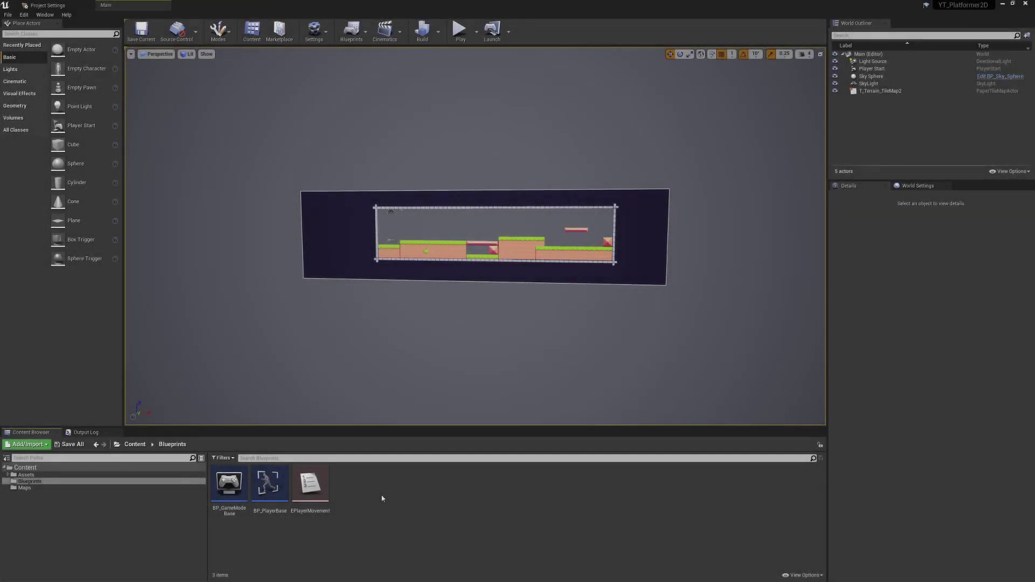
# Create a folder named UI inside Blueprints, open it, and bring up its new-asset menu
pyautogui.hotkey('ctrl', 'shift', 'n')
pyautogui.write('UI')
pyautogui.press('Return')
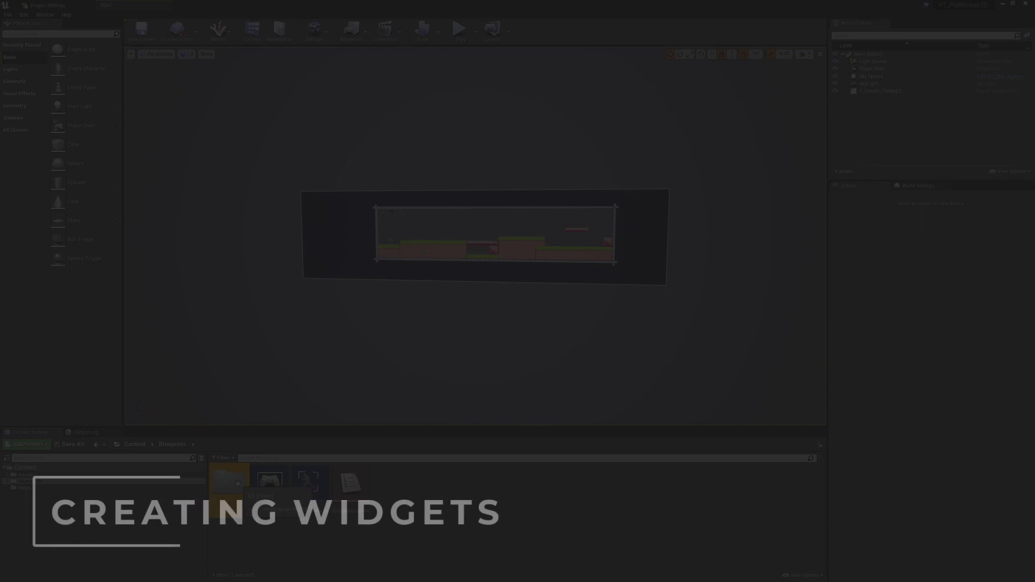
pyautogui.doubleClick(237, 483)
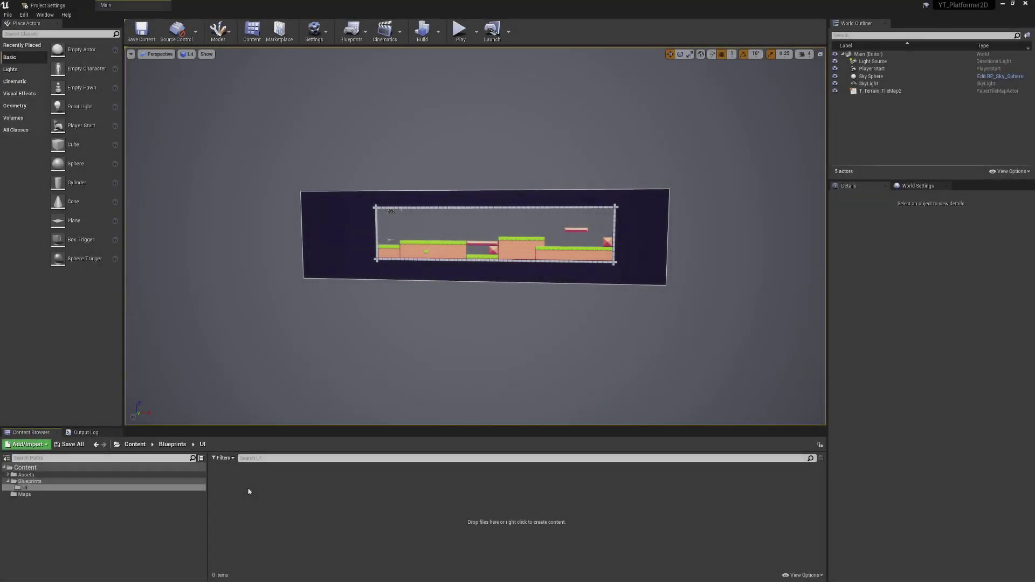
pyautogui.rightClick(249, 491)
pyautogui.moveTo(263, 484)
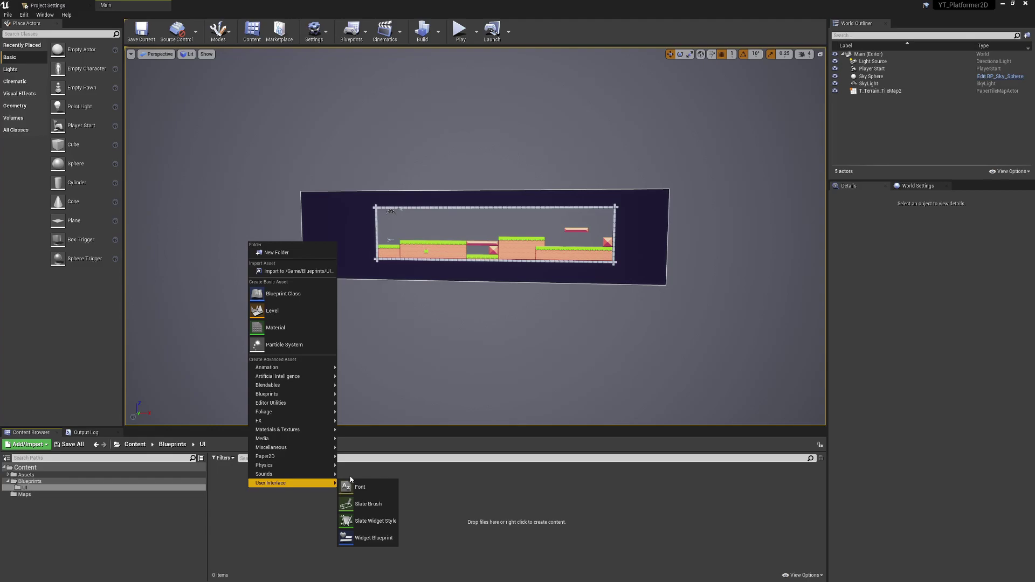
# Create a Widget Blueprint in the UI folder named WBP_PlayerHealth
pyautogui.click(378, 538)
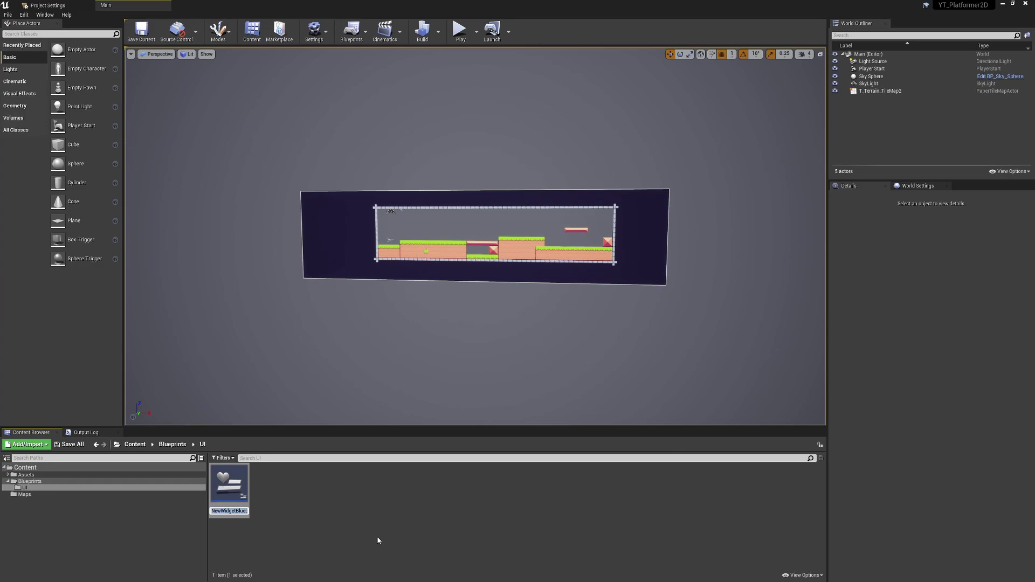
pyautogui.write('W')
pyautogui.write('BP_PlayerHealth')
pyautogui.press('Return')
pyautogui.press('Return')
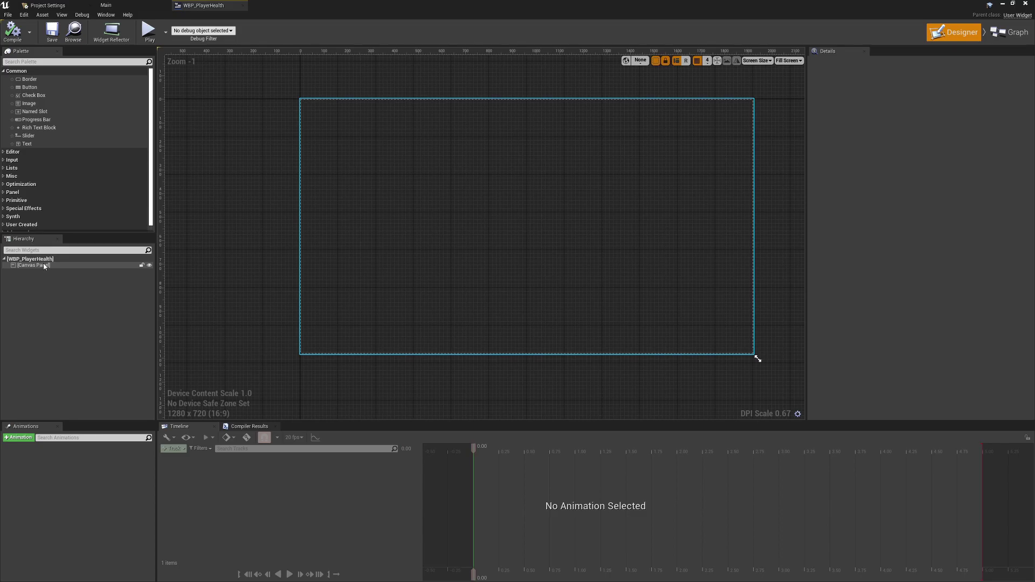
# Try an Image on the Canvas Panel, undo it, and place a Progress Bar near the top-left instead
pyautogui.moveTo(29, 103); pyautogui.dragTo(61, 269)
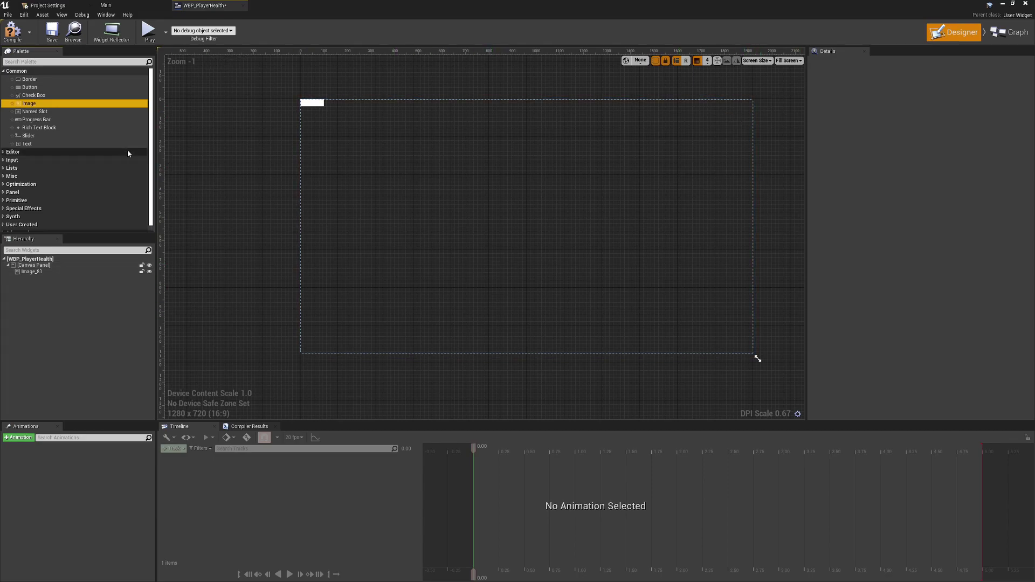
pyautogui.hotkey('ctrl', 'z')
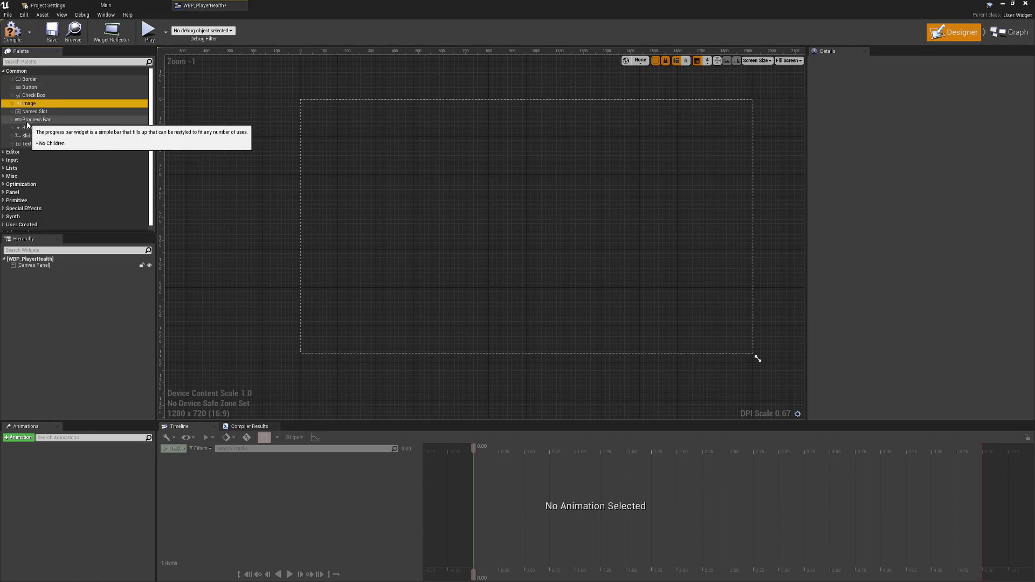
pyautogui.moveTo(28, 119); pyautogui.dragTo(314, 114)
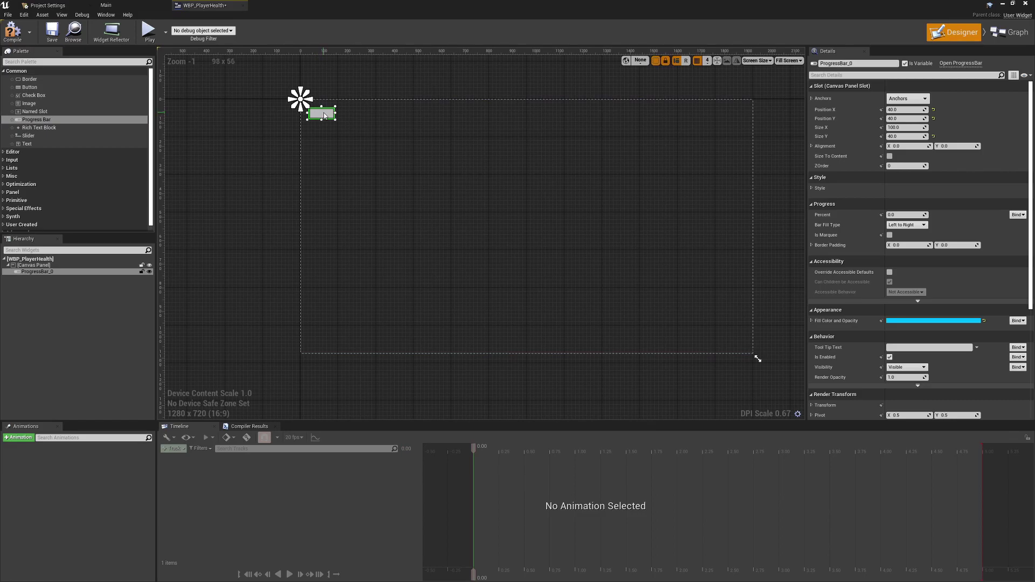
# Widen the progress bar to about 297 units and set its Percent to about 0.52
pyautogui.moveTo(335, 114); pyautogui.dragTo(354, 103)
pyautogui.scroll(3, 334, 112)
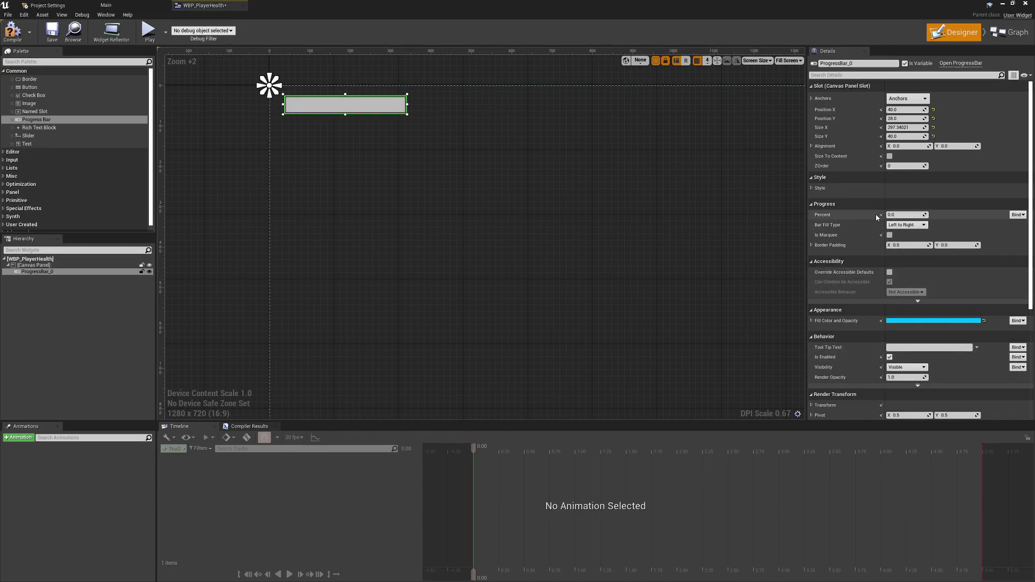
pyautogui.moveTo(897, 217)
pyautogui.mouseDown()
pyautogui.moveTo(948, 215)
pyautogui.moveTo(897, 216)
pyautogui.mouseUp()
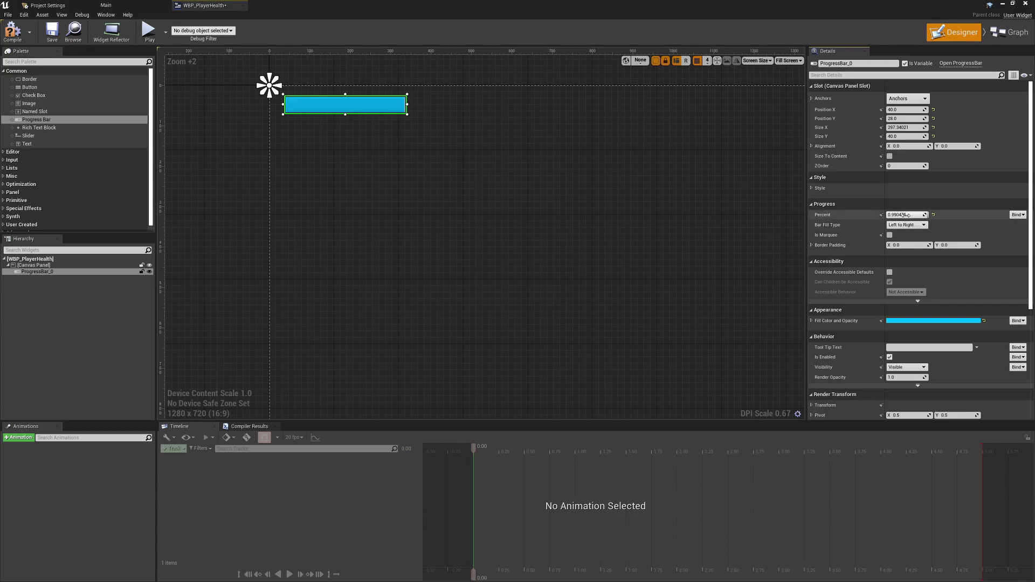
pyautogui.moveTo(906, 214)
pyautogui.mouseDown()
pyautogui.moveTo(892, 215)
pyautogui.moveTo(911, 214)
pyautogui.moveTo(902, 214)
pyautogui.mouseUp()
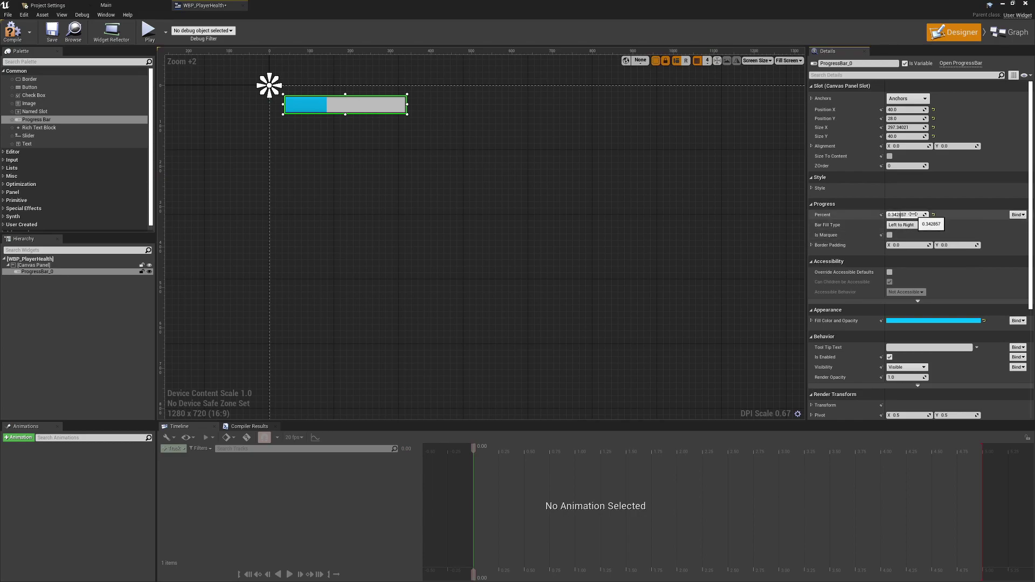
pyautogui.moveTo(908, 216)
pyautogui.mouseDown()
pyautogui.moveTo(893, 214)
pyautogui.moveTo(927, 214)
pyautogui.mouseUp()
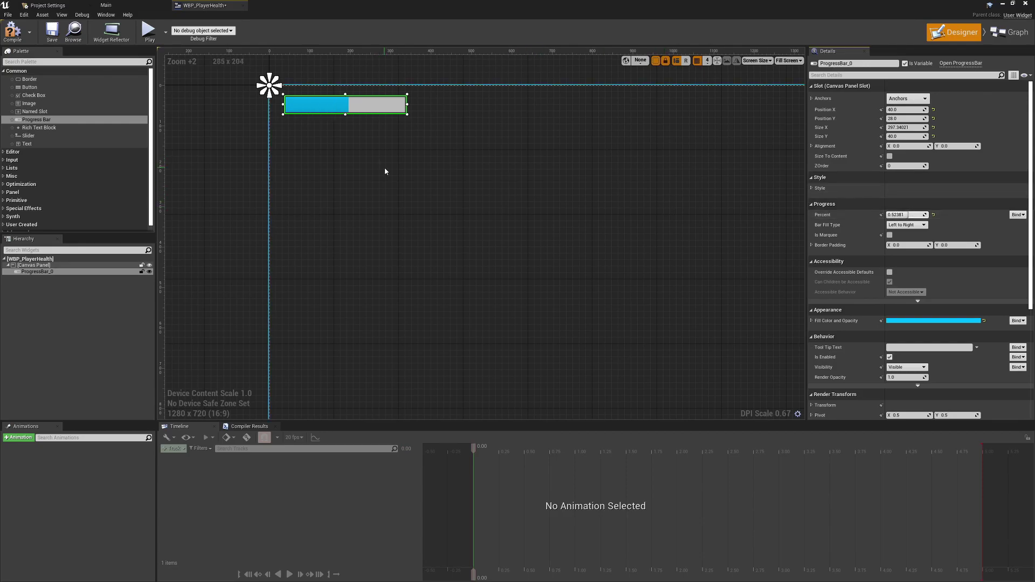
pyautogui.scroll(3, 338, 120)
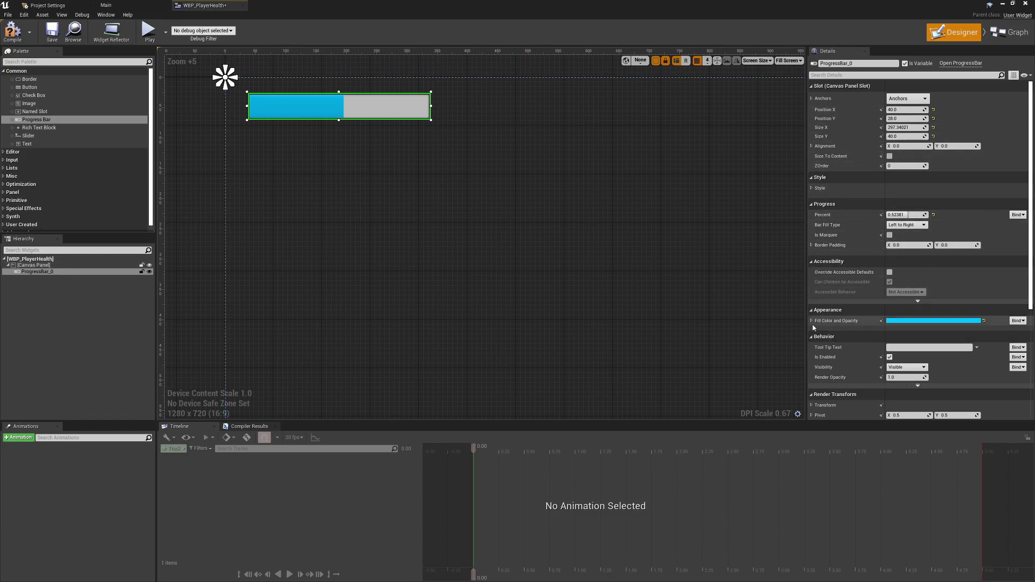
# Set the bar's Style Background Image to the engine's WhiteSquareTexture, found by searching 'white'
pyautogui.click(812, 188)
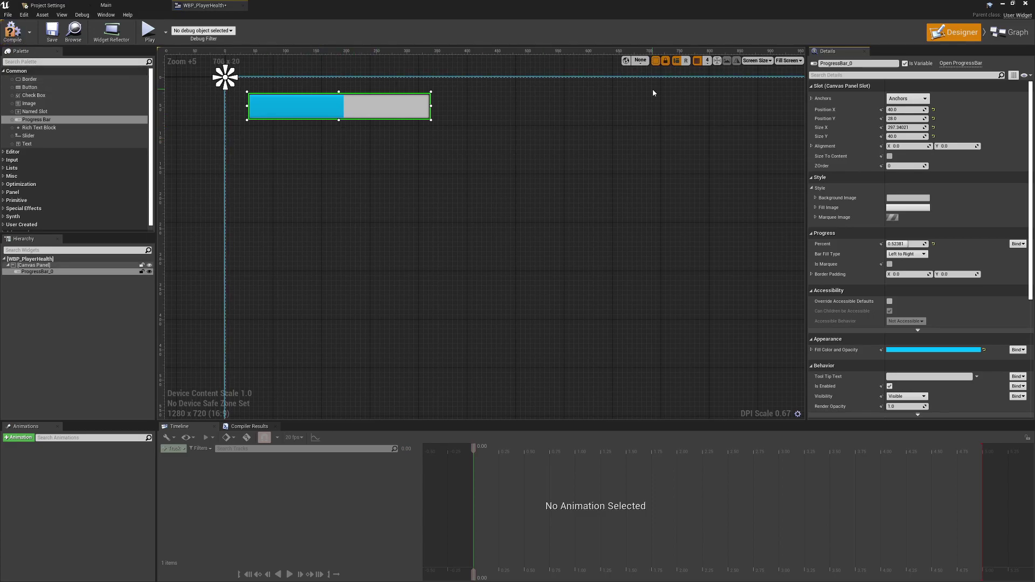
pyautogui.click(816, 198)
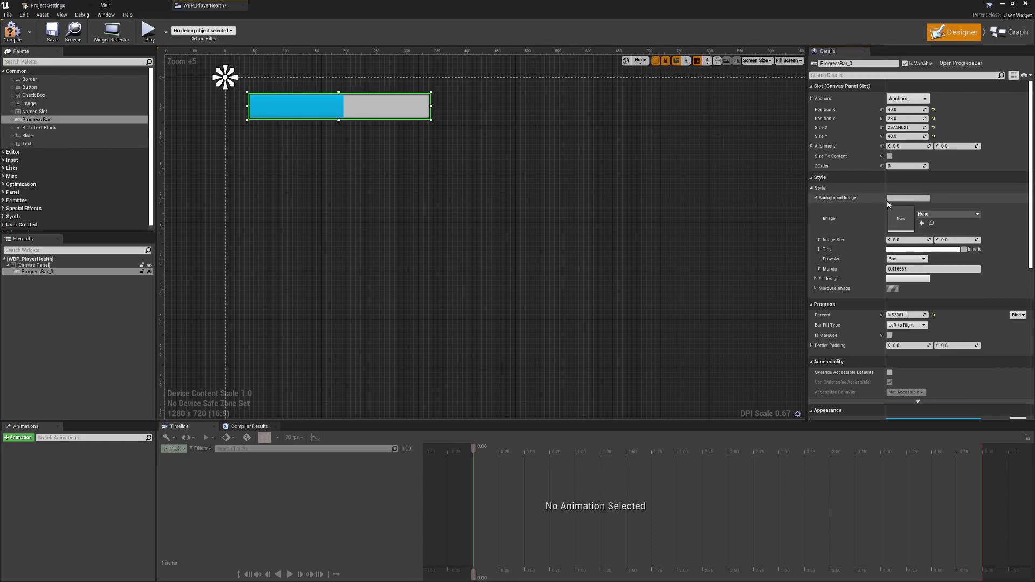
pyautogui.click(936, 217)
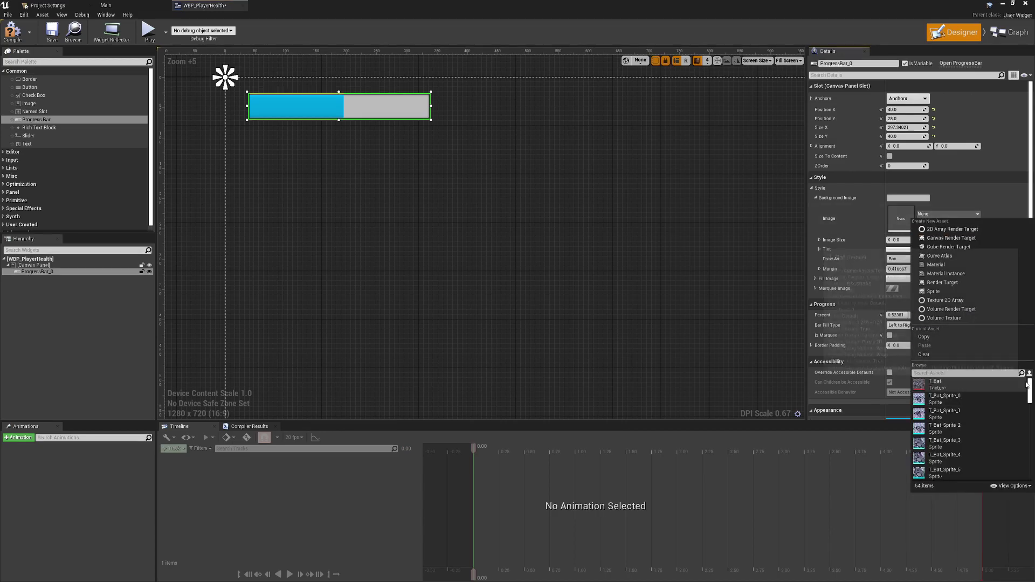
pyautogui.moveTo(1030, 390); pyautogui.dragTo(1031, 447)
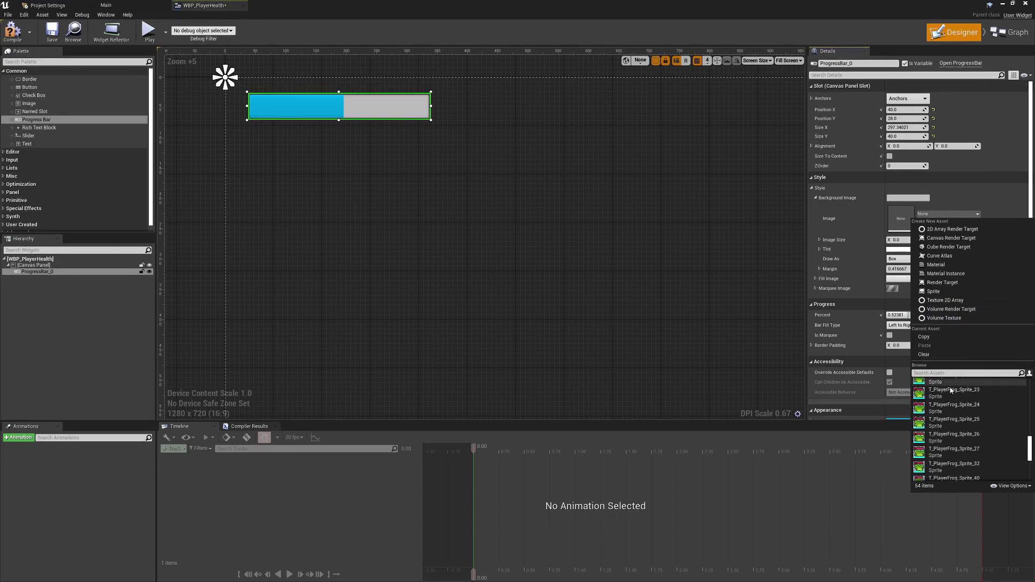
pyautogui.scroll(10, 970, 432)
pyautogui.click(1006, 487)
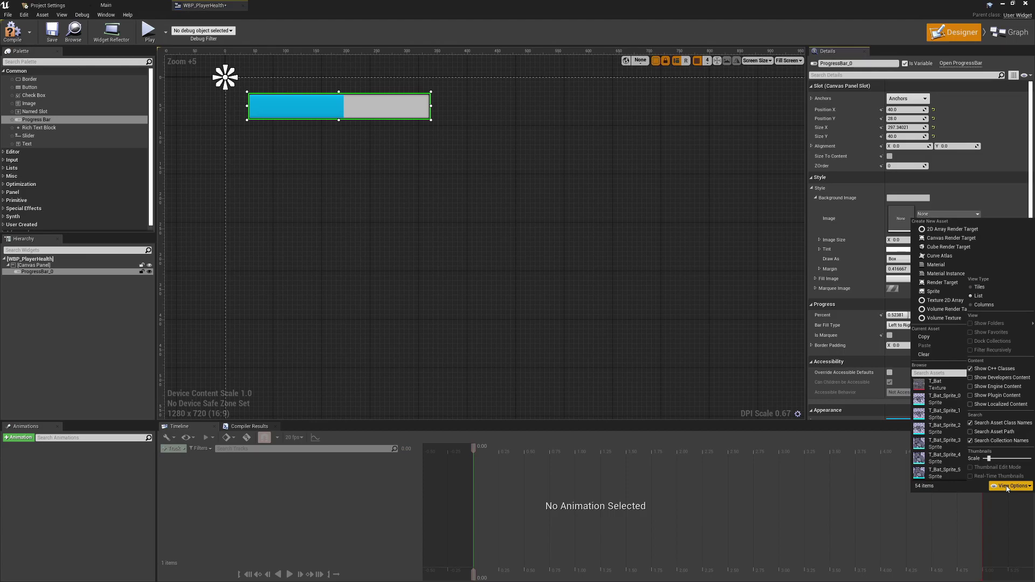
pyautogui.click(972, 387)
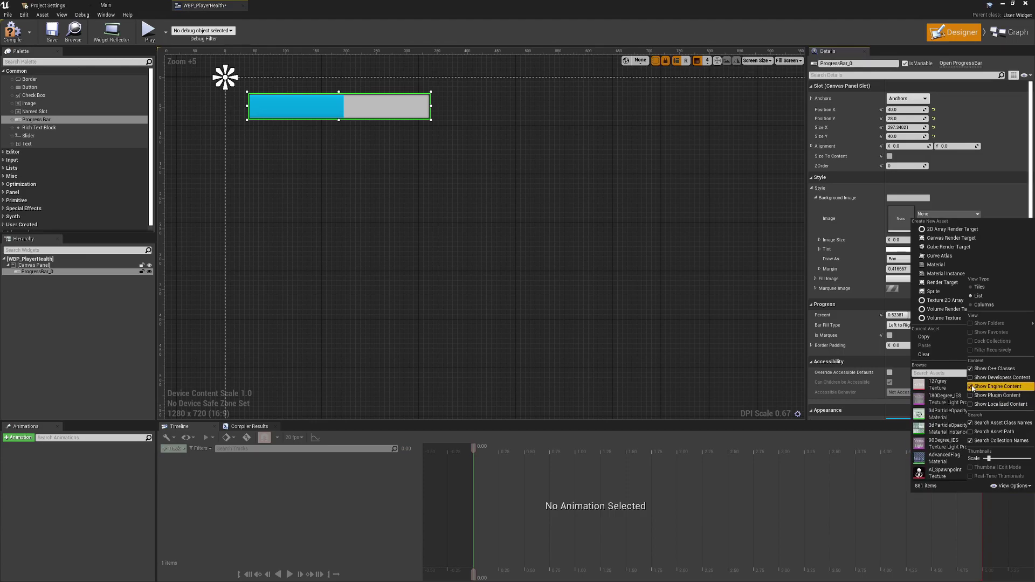
pyautogui.click(921, 372)
pyautogui.write('white')
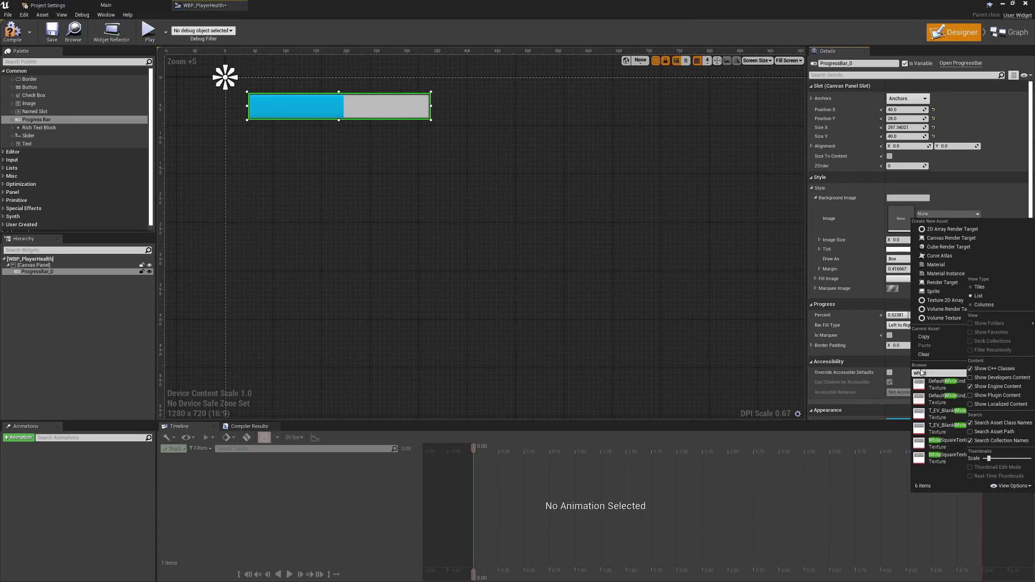
pyautogui.click(950, 443)
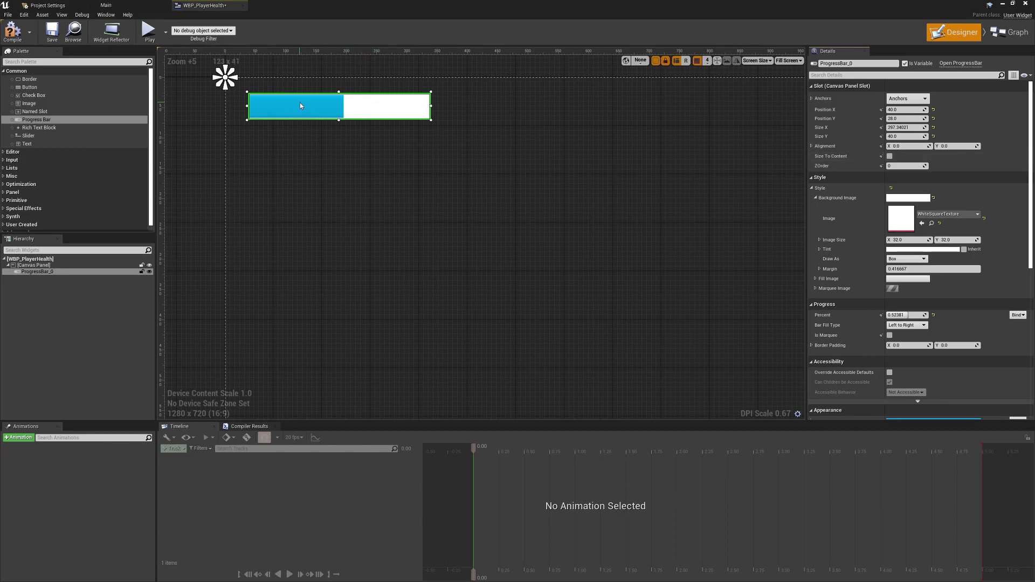
pyautogui.click(439, 99)
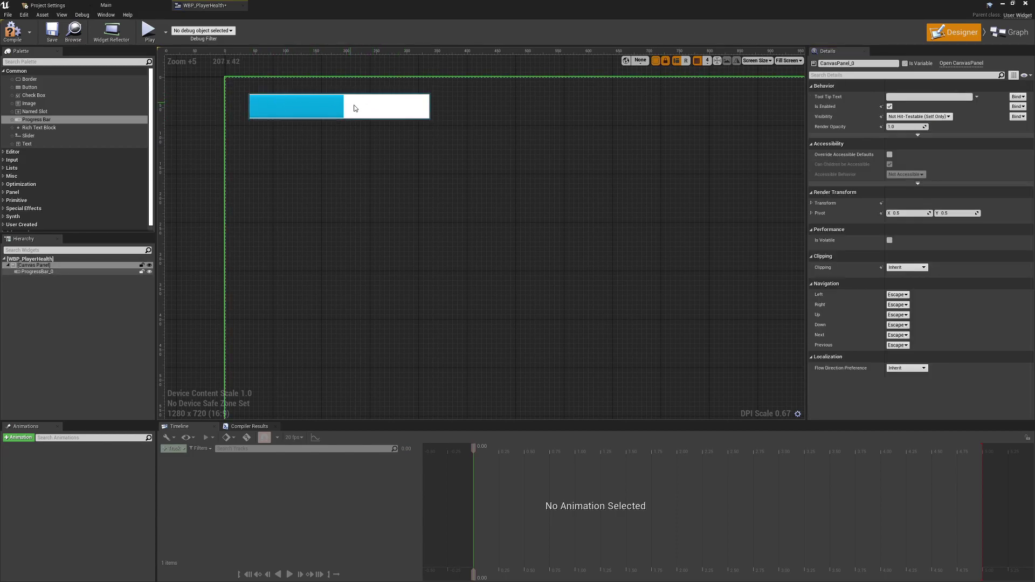
pyautogui.click(411, 104)
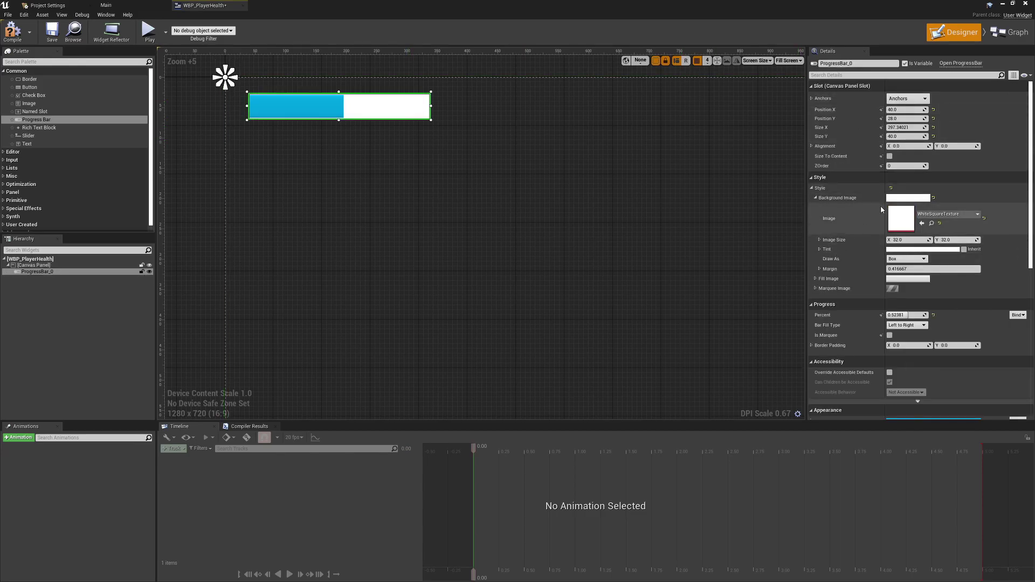
# Copy the Background Image settings and paste them into the Fill Image
pyautogui.rightClick(844, 201)
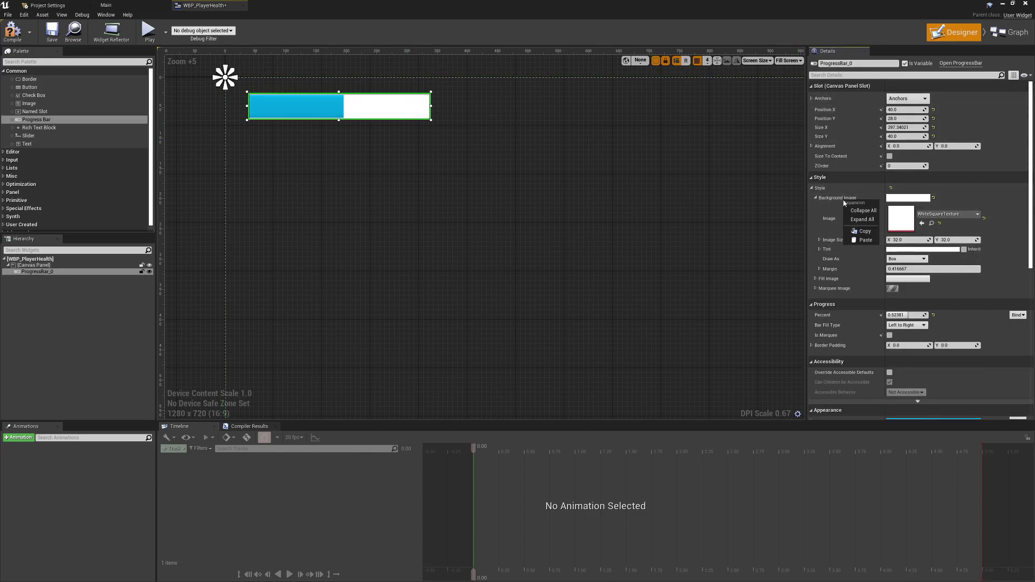
pyautogui.click(862, 231)
pyautogui.rightClick(823, 279)
pyautogui.click(842, 309)
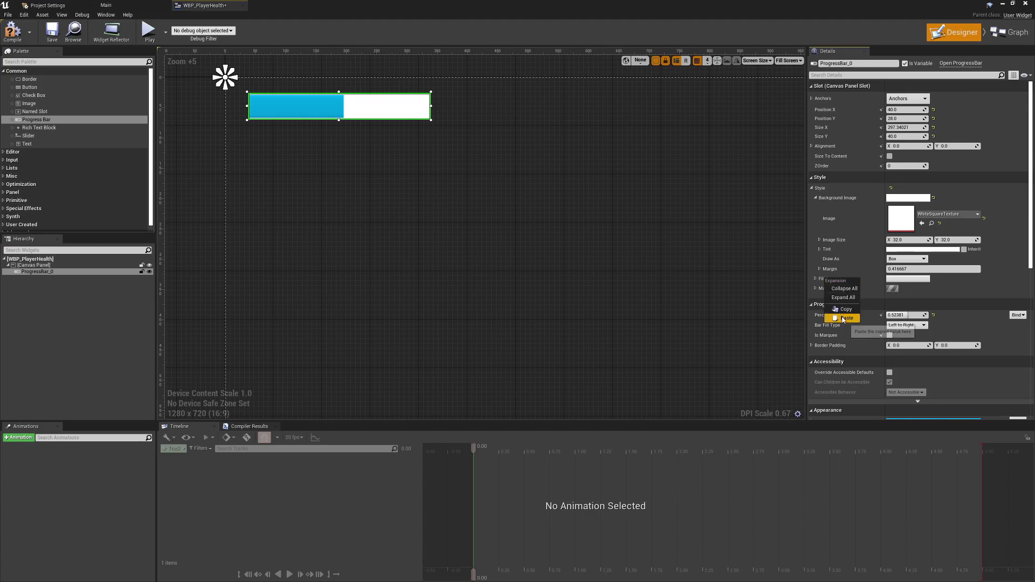
pyautogui.click(816, 279)
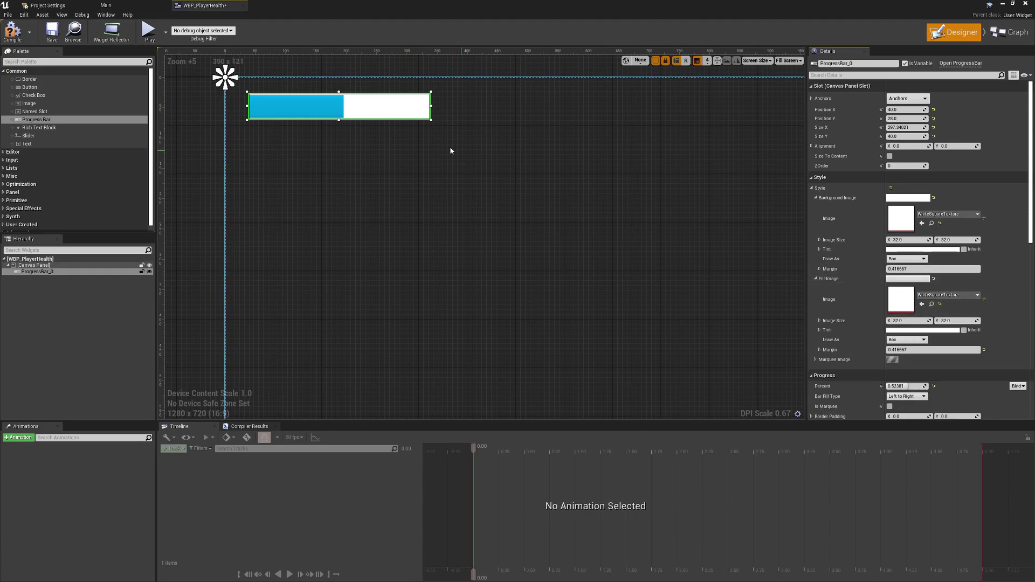
pyautogui.click(381, 123)
pyautogui.click(331, 110)
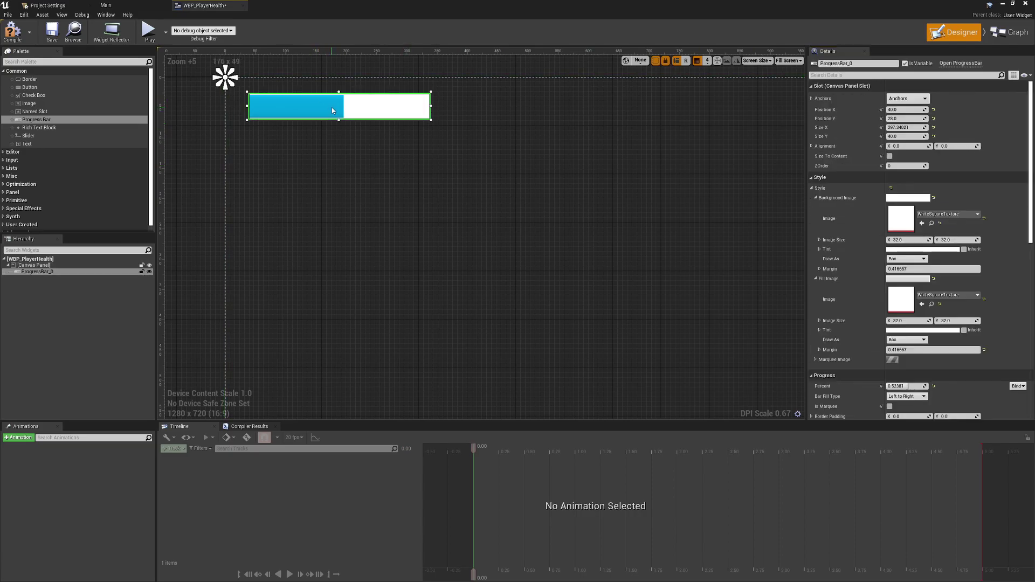
# Set the Fill Image texture to WhiteSquareTexture and preview the bar
pyautogui.click(948, 296)
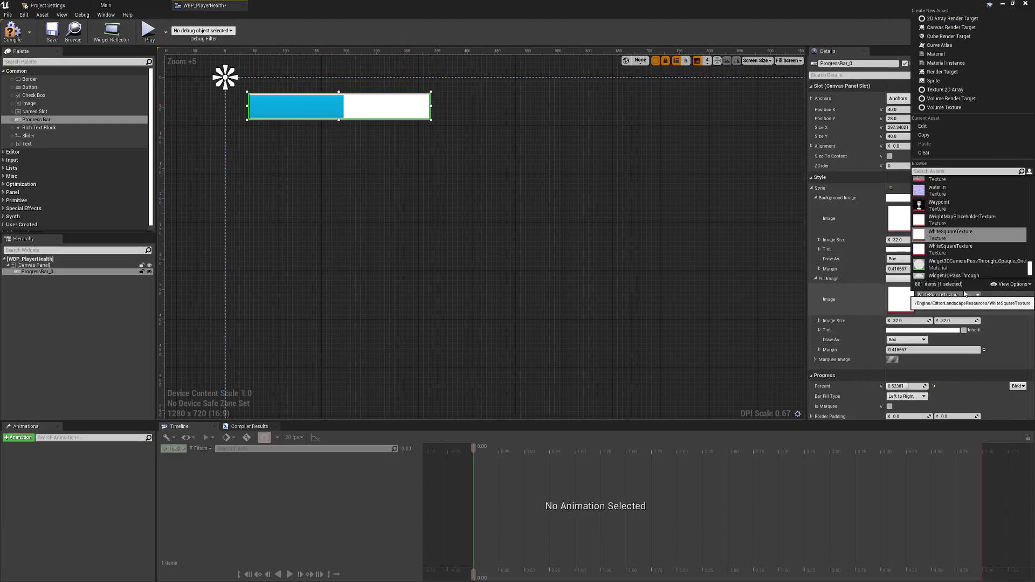
pyautogui.click(952, 248)
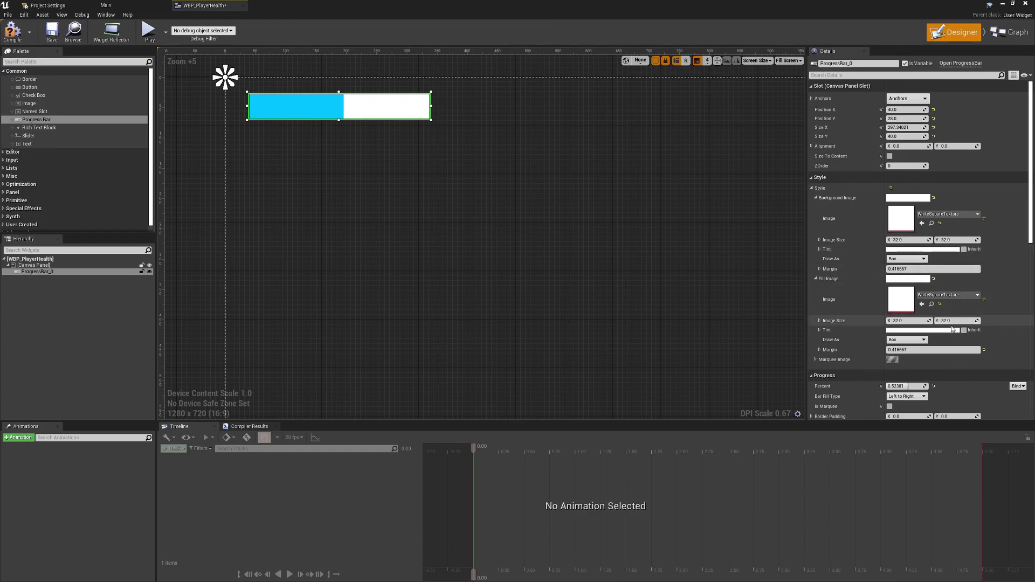
pyautogui.click(943, 296)
pyautogui.click(950, 218)
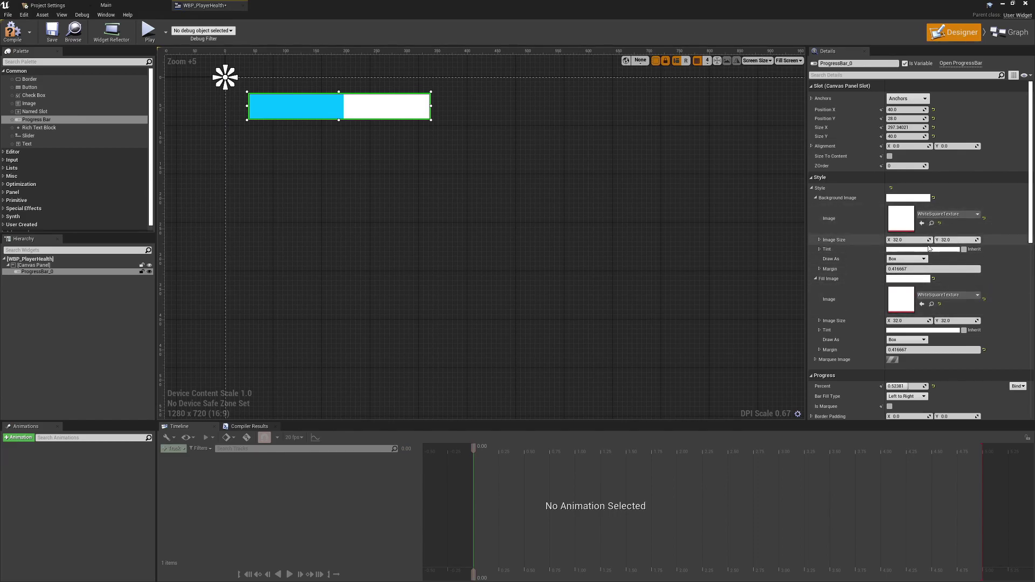
pyautogui.click(469, 188)
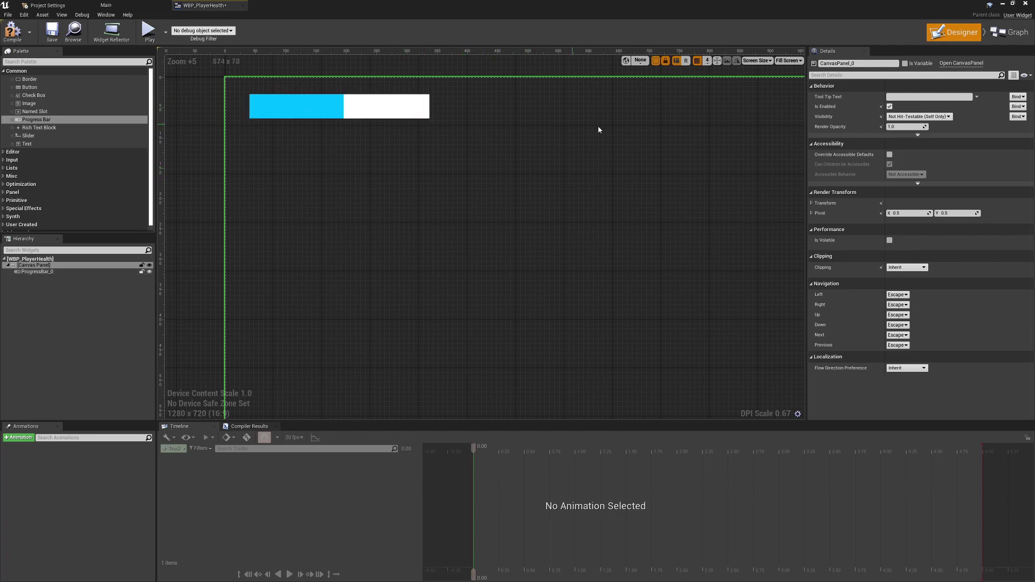
pyautogui.click(418, 108)
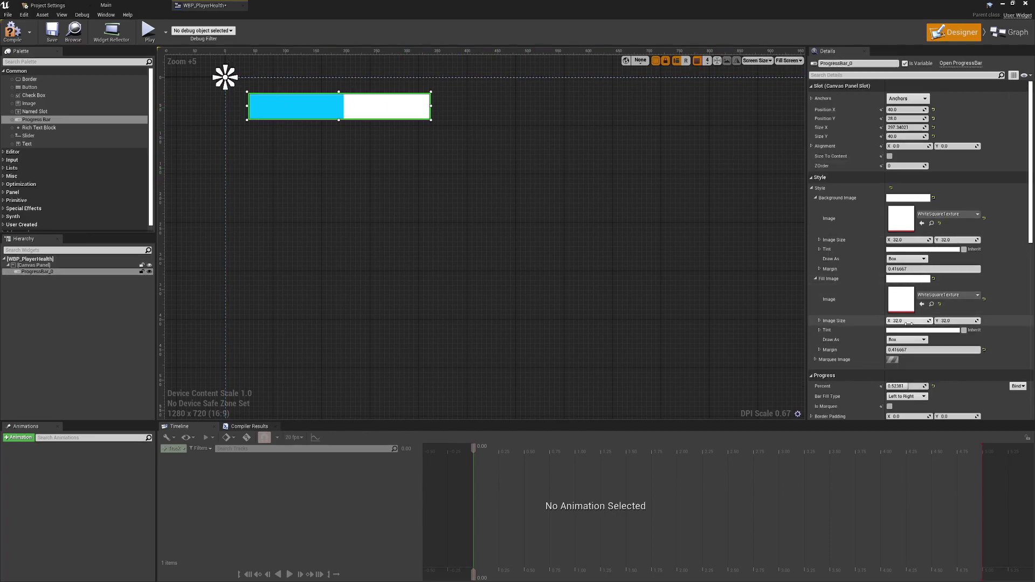
# Raise Percent to fill the bar, then close the background texture list unchanged
pyautogui.moveTo(905, 386); pyautogui.dragTo(932, 386)
pyautogui.click(383, 82)
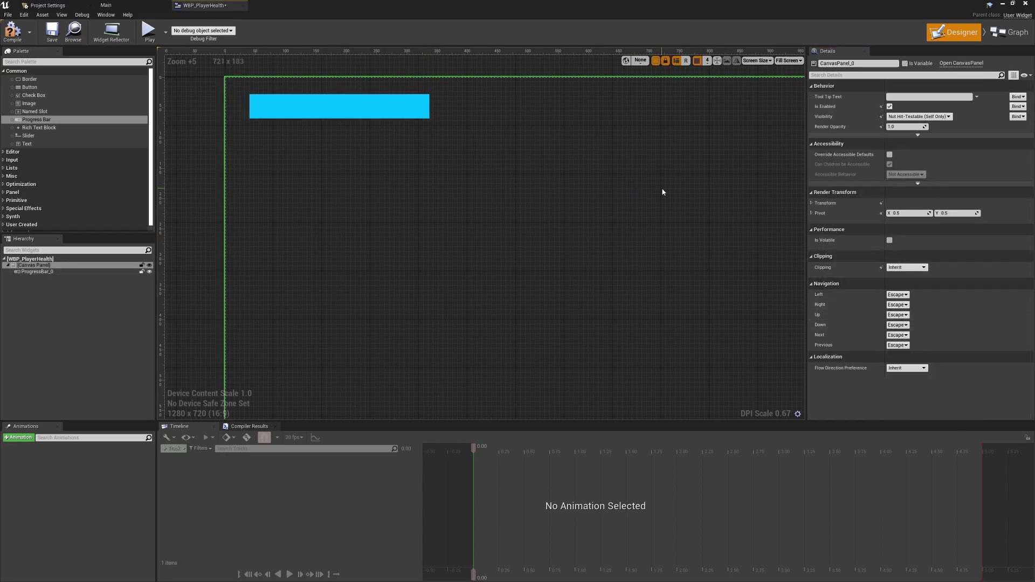
pyautogui.click(426, 108)
pyautogui.click(957, 215)
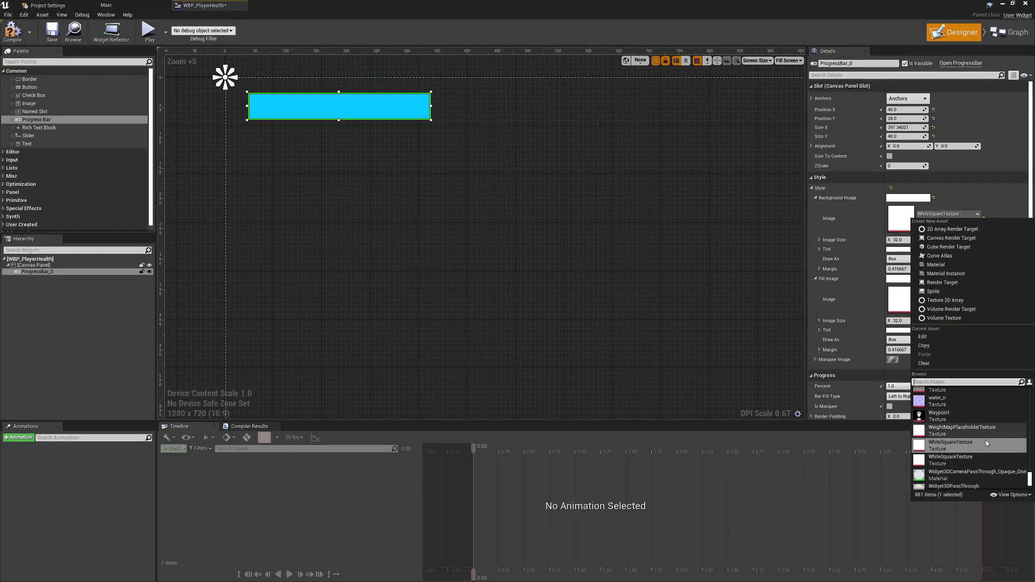
pyautogui.click(1006, 496)
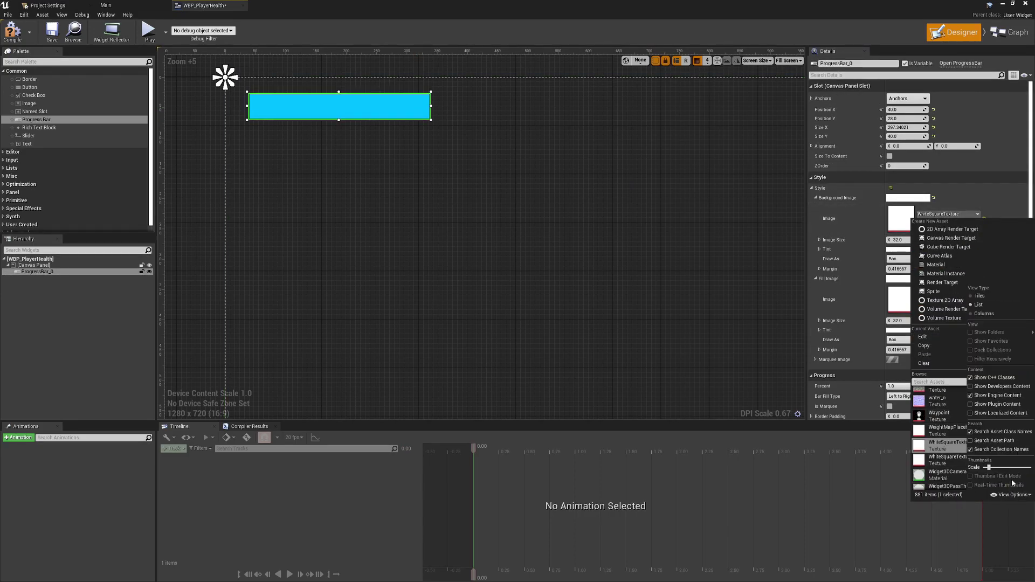
pyautogui.click(987, 397)
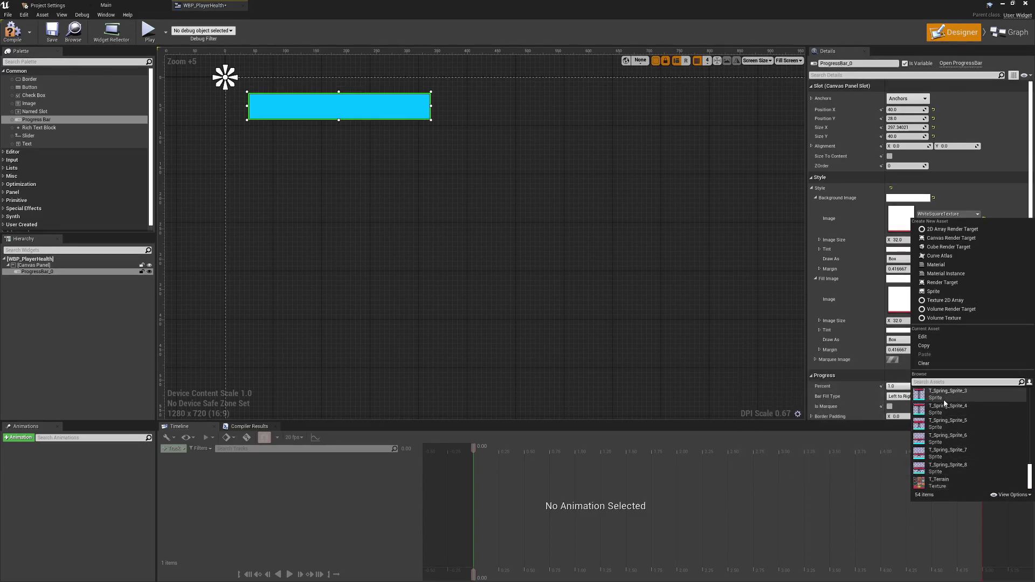
pyautogui.click(384, 105)
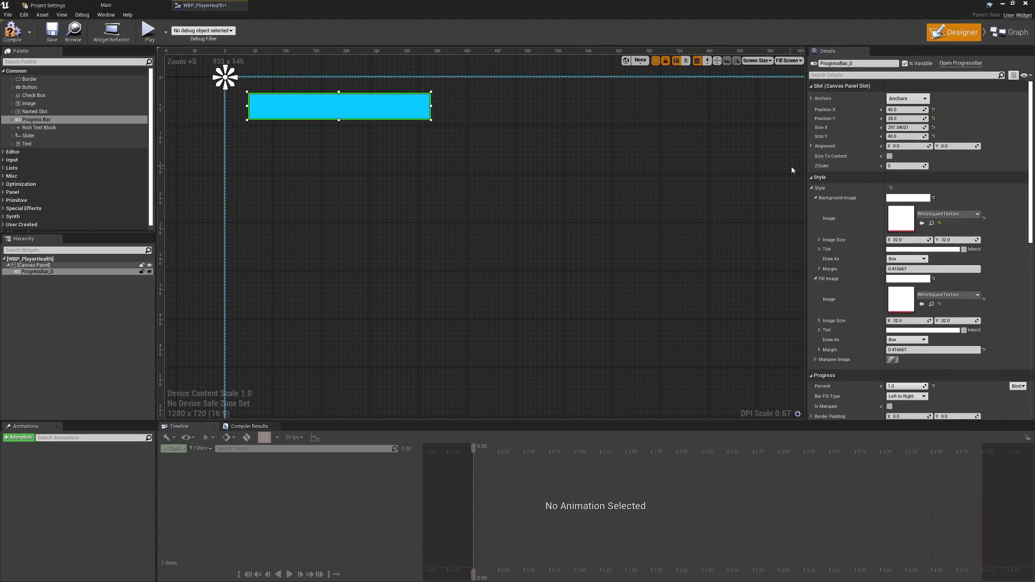
# Change the Fill Color and Opacity from cyan to lime green
pyautogui.click(816, 197)
pyautogui.click(815, 207)
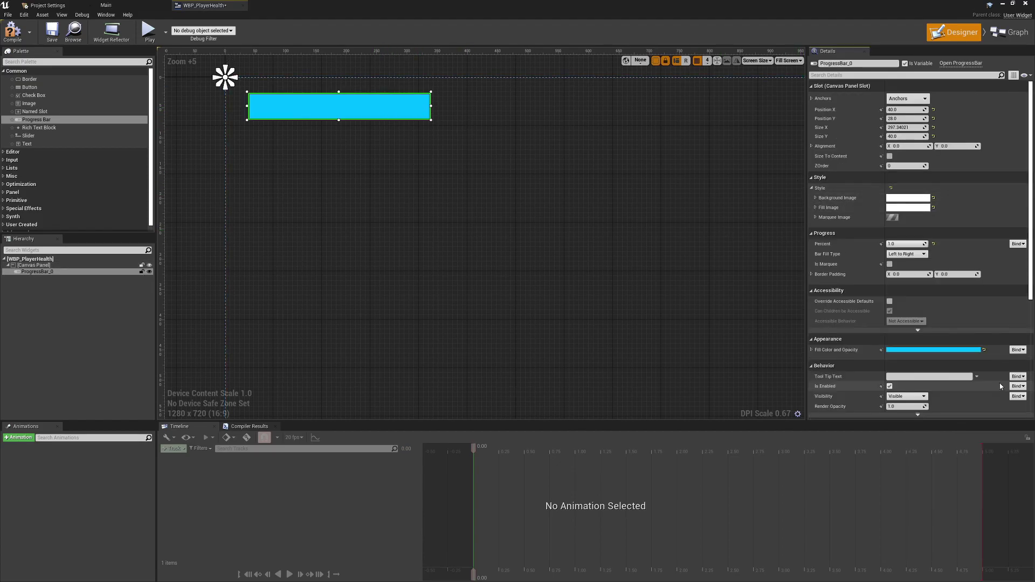
pyautogui.click(959, 351)
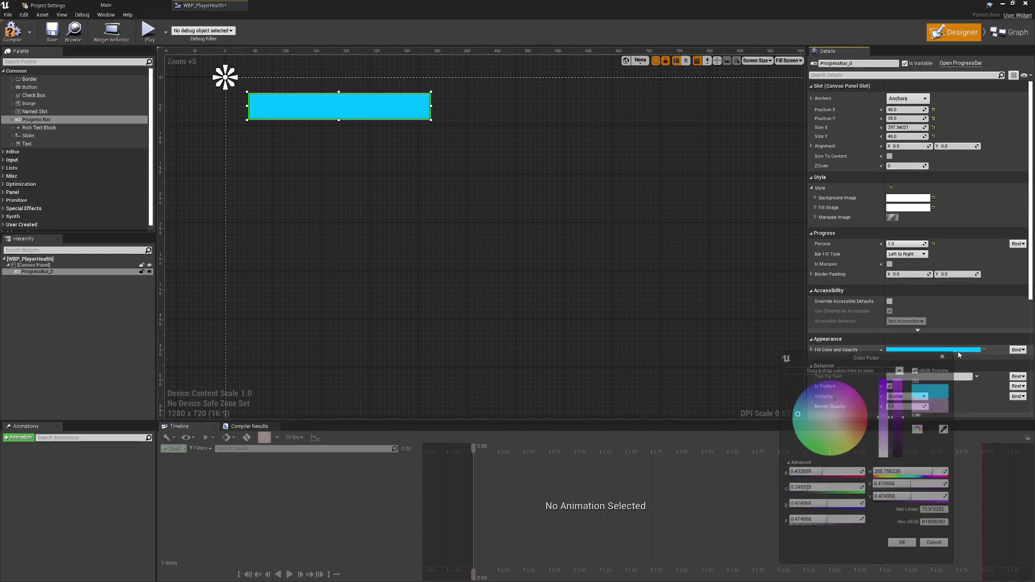
pyautogui.moveTo(815, 422); pyautogui.dragTo(832, 461)
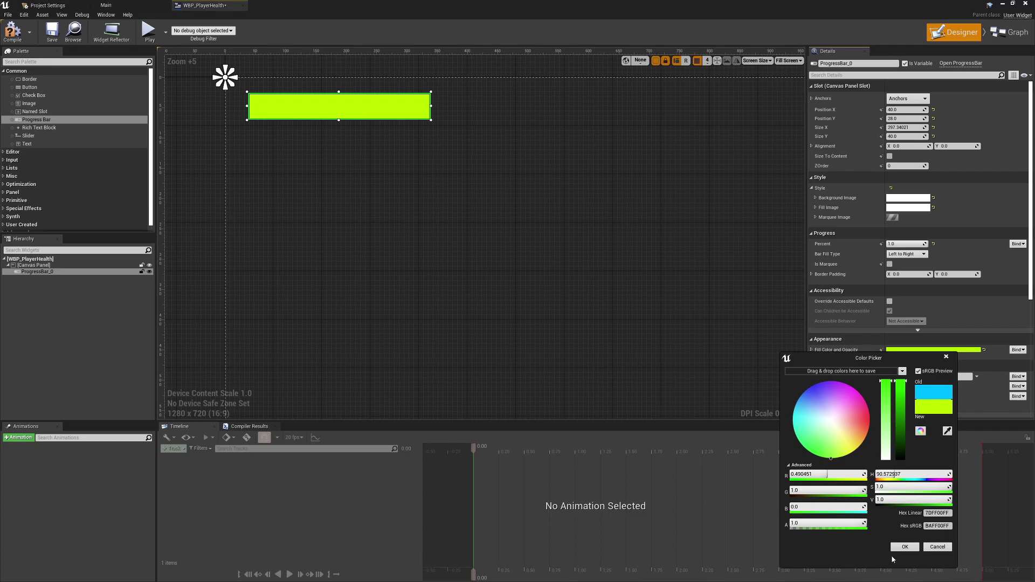
pyautogui.click(905, 547)
pyautogui.click(510, 195)
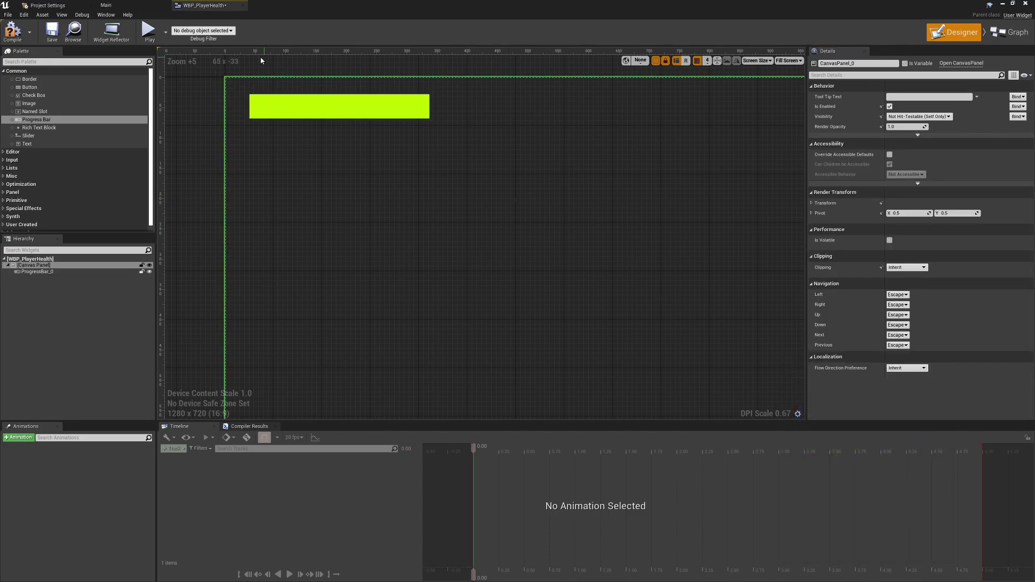
# Reduce the bar's Percent to about 0.75
pyautogui.scroll(-5, 473, 166)
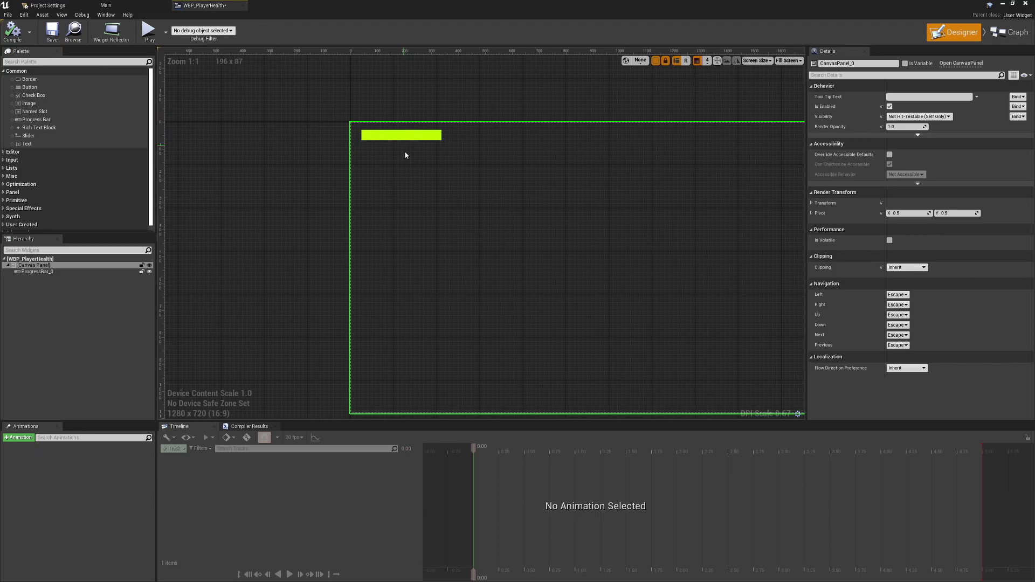
pyautogui.scroll(2, 406, 133)
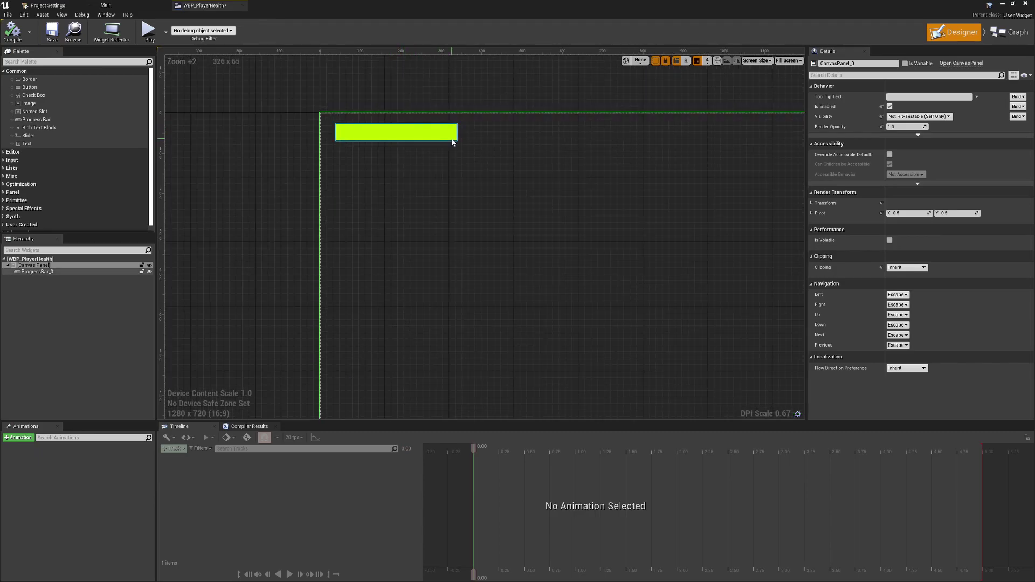
pyautogui.click(395, 131)
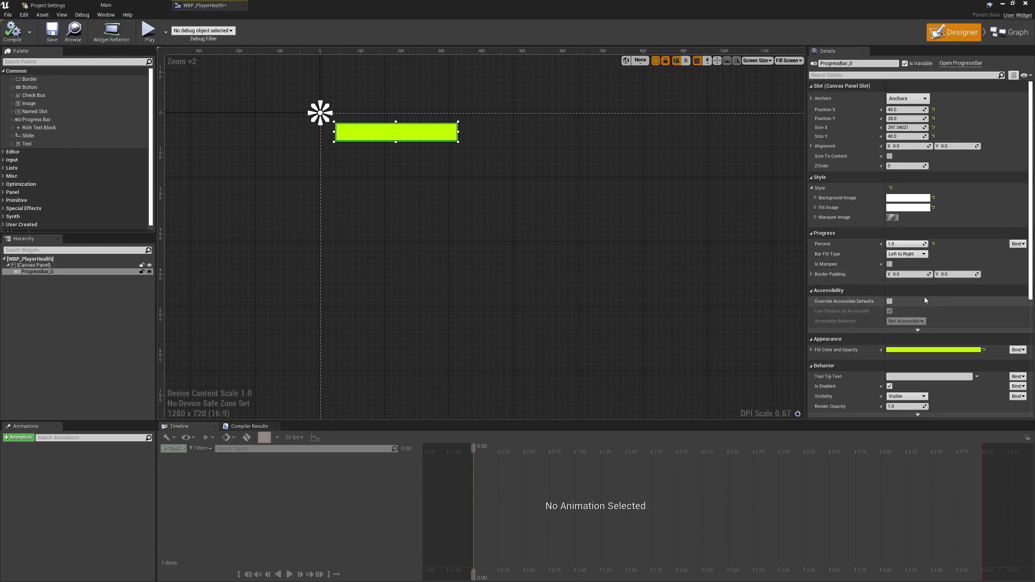
pyautogui.moveTo(907, 244)
pyautogui.mouseDown()
pyautogui.moveTo(892, 244)
pyautogui.moveTo(901, 243)
pyautogui.mouseUp()
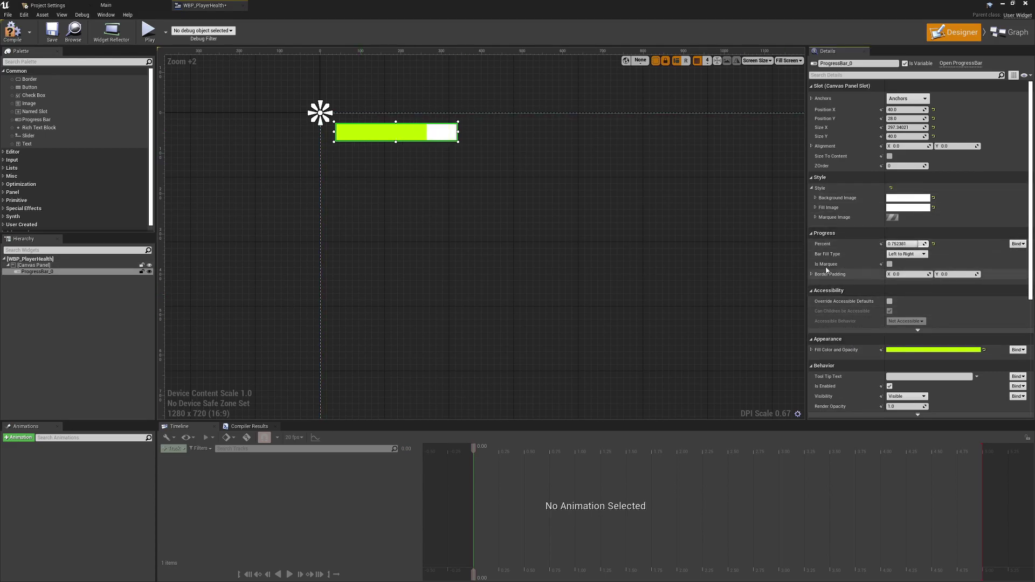
pyautogui.click(815, 197)
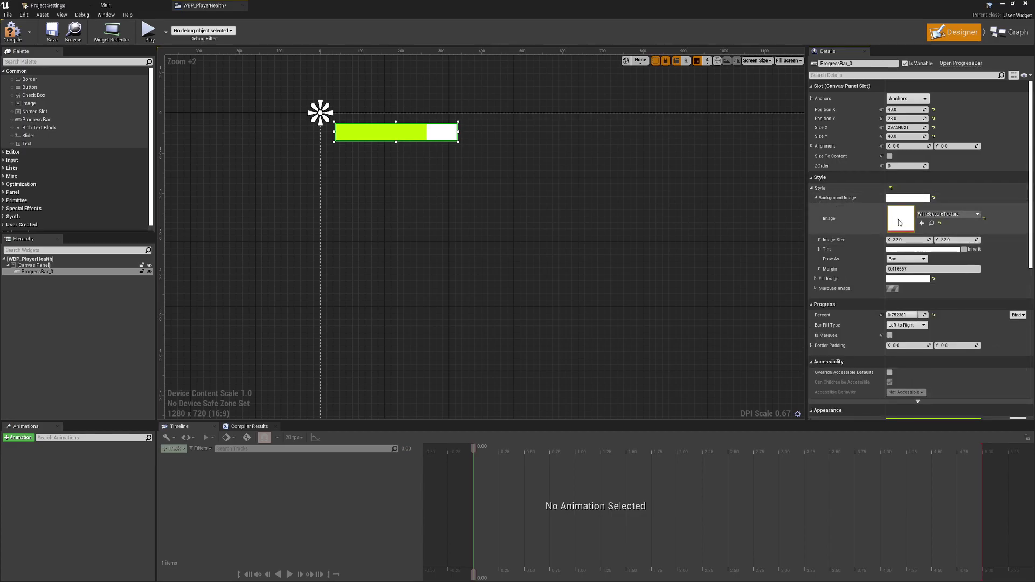
# Set the Background Image tint to near-black (101010)
pyautogui.click(922, 249)
pyautogui.moveTo(839, 293)
pyautogui.mouseDown()
pyautogui.moveTo(850, 354)
pyautogui.moveTo(832, 279)
pyautogui.mouseUp()
pyautogui.moveTo(849, 353); pyautogui.dragTo(792, 329)
pyautogui.moveTo(848, 301); pyautogui.dragTo(846, 355)
pyautogui.scroll(8, 436, 102)
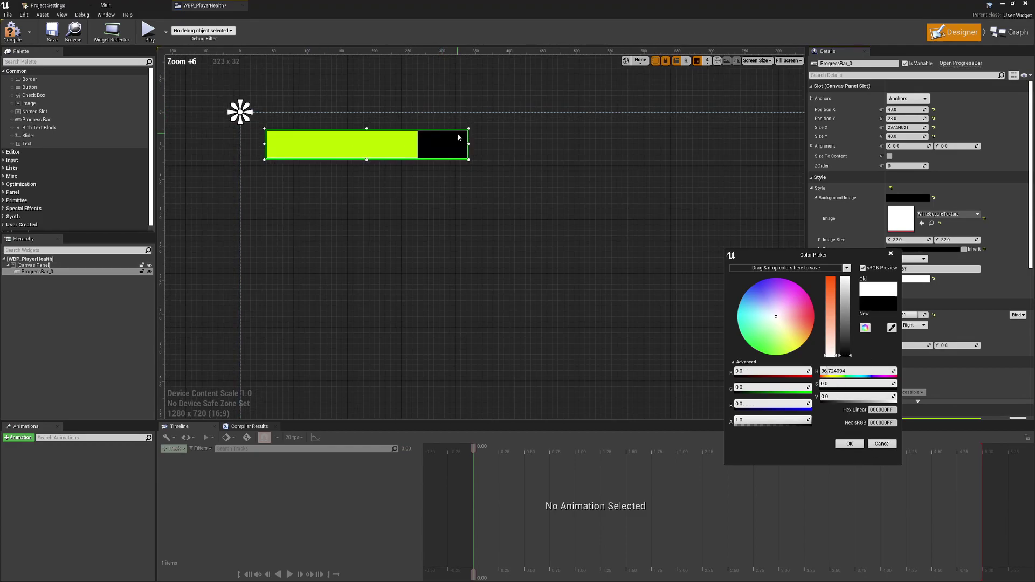
pyautogui.click(846, 357)
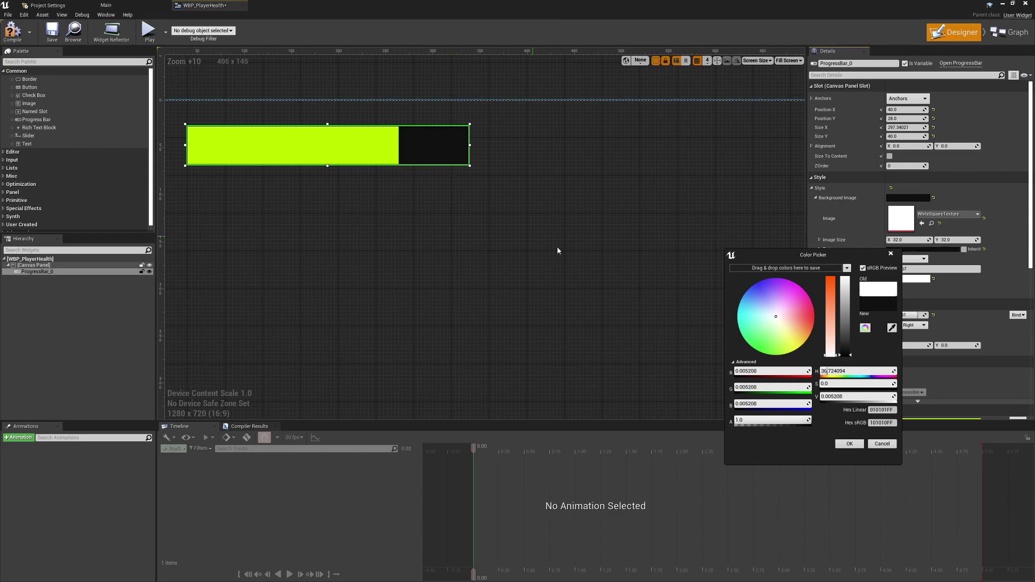
pyautogui.scroll(-1, 533, 237)
pyautogui.click(849, 444)
pyautogui.scroll(-3, 489, 196)
pyautogui.click(541, 178)
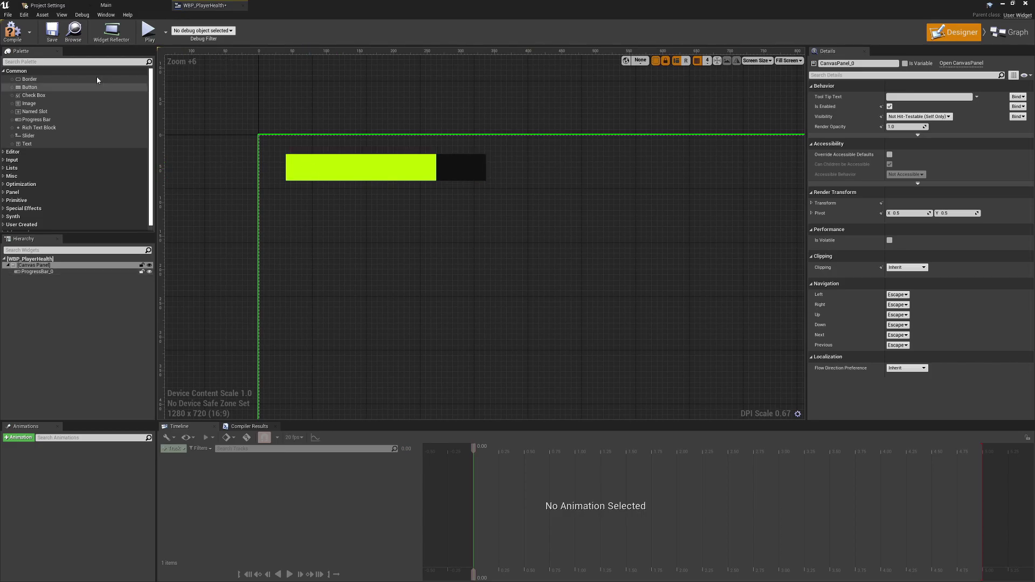
# Adjust the fill to about 74 percent and save WBP_PlayerHealth
pyautogui.click(416, 161)
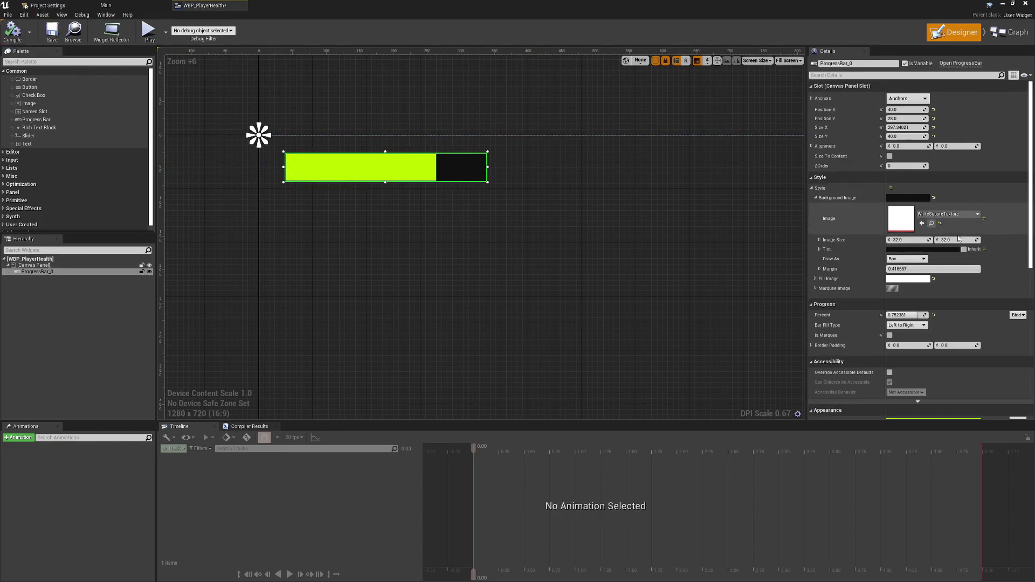
pyautogui.moveTo(902, 316)
pyautogui.mouseDown()
pyautogui.moveTo(889, 315)
pyautogui.moveTo(900, 316)
pyautogui.mouseUp()
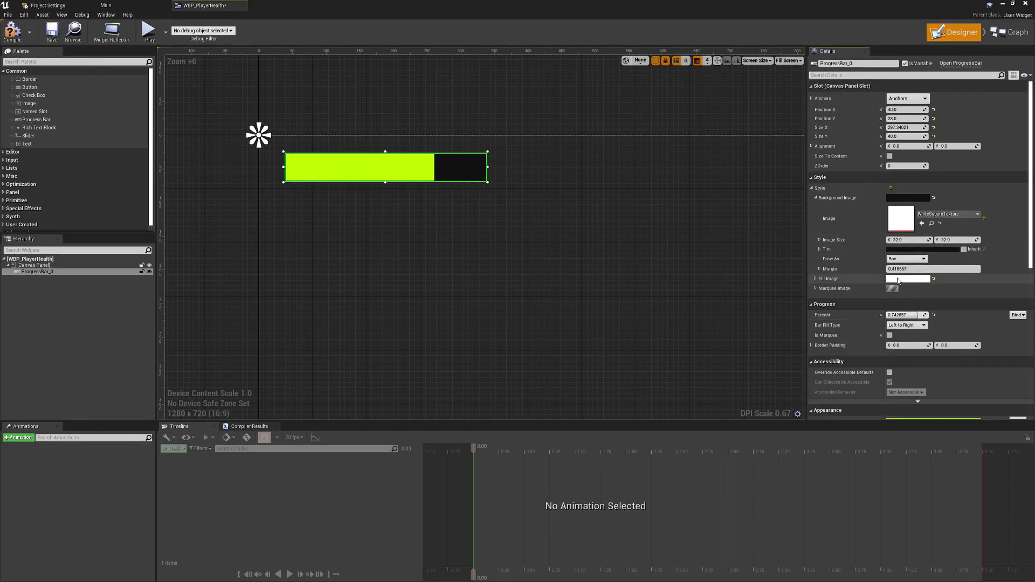
pyautogui.click(51, 32)
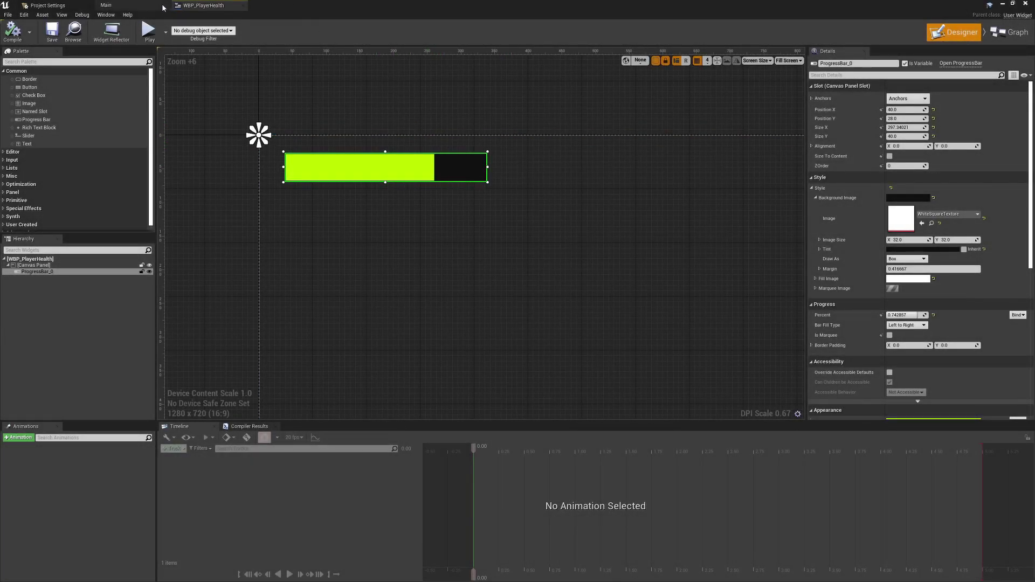
# Return to the main editor and open BP_PlayerBase from the Blueprints folder
pyautogui.click(106, 5)
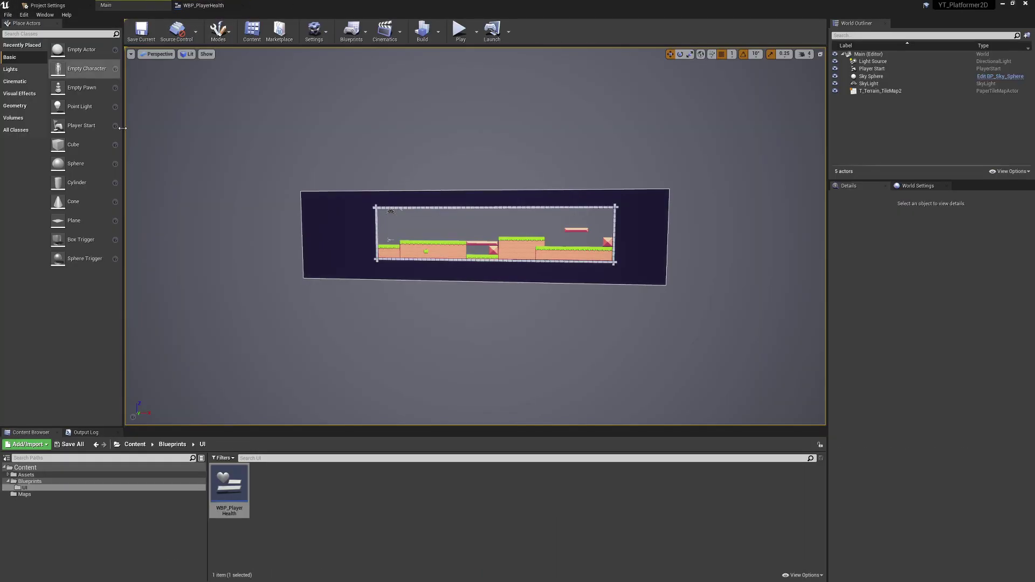
pyautogui.click(87, 481)
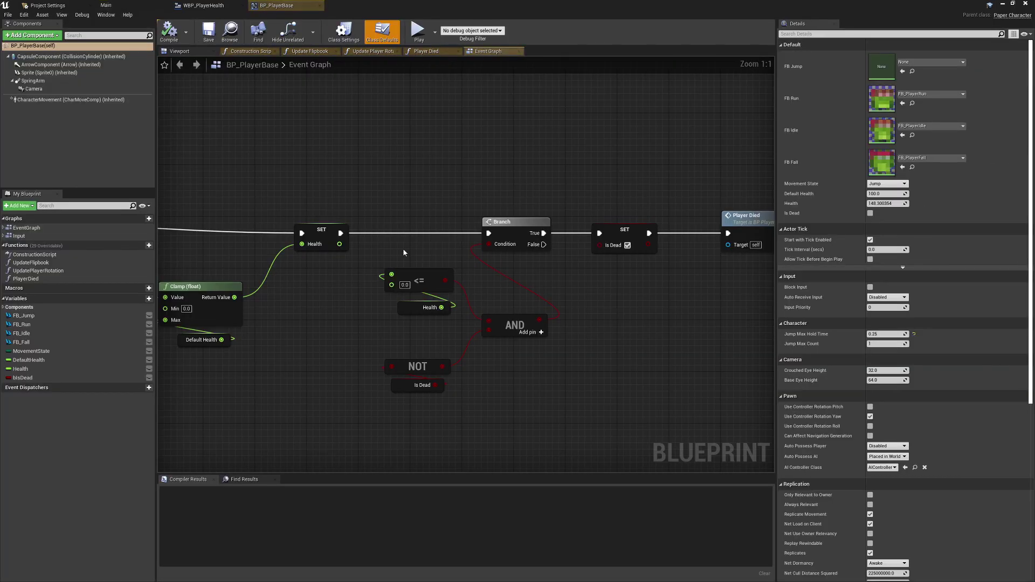
pyautogui.scroll(-5, 411, 234)
pyautogui.scroll(4, 386, 219)
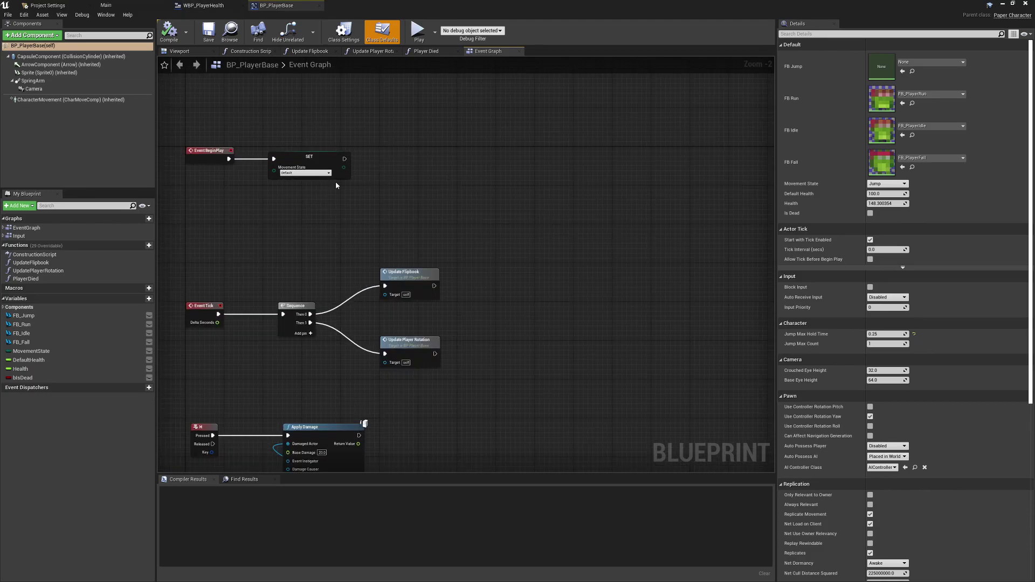
# Add a Create Widget node after BeginPlay's SET with class WBP_PlayerHealth, then compile
pyautogui.moveTo(343, 159); pyautogui.dragTo(438, 160)
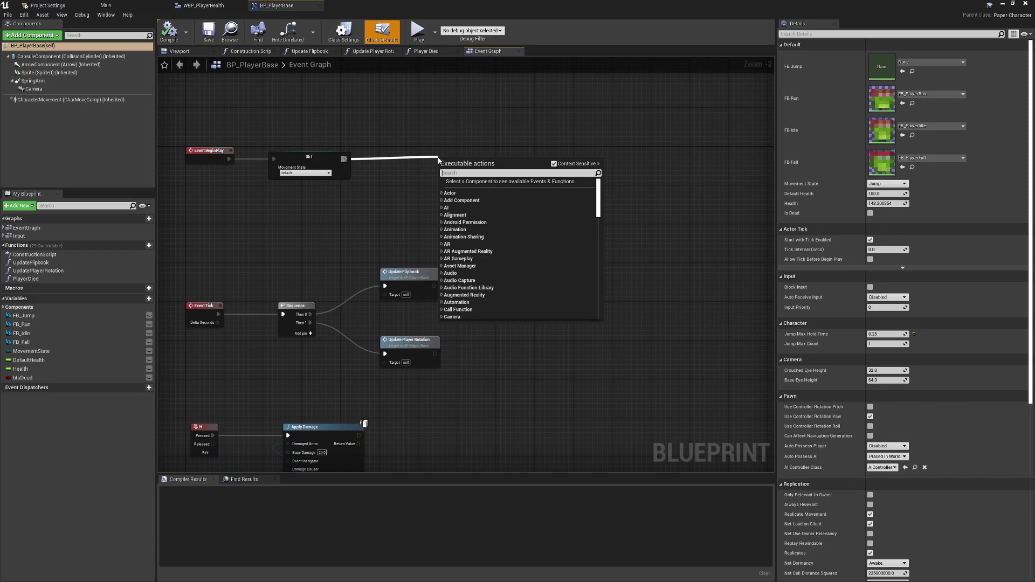
pyautogui.write('createwid')
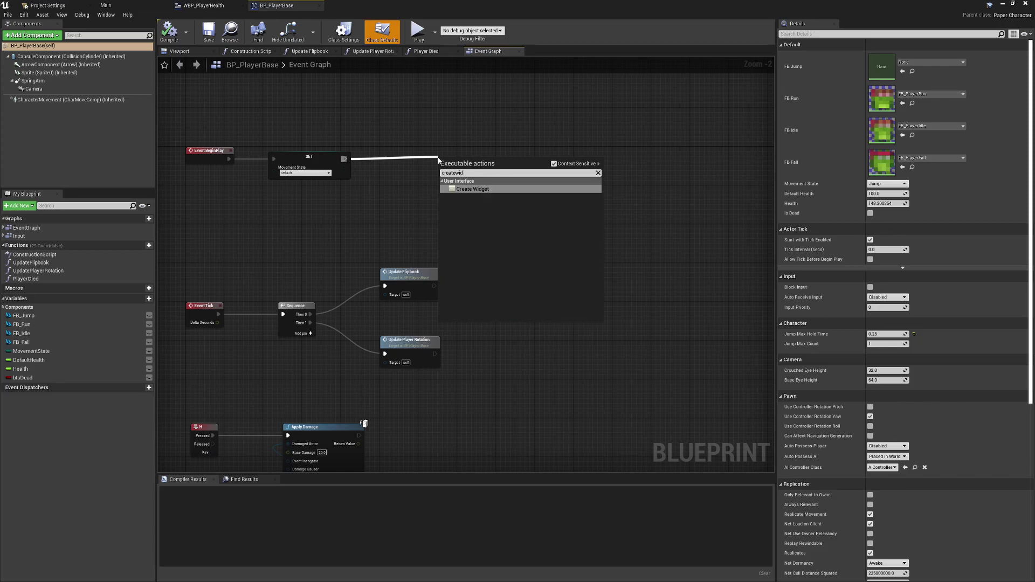
pyautogui.press('Return')
pyautogui.scroll(2, 503, 178)
pyautogui.click(463, 166)
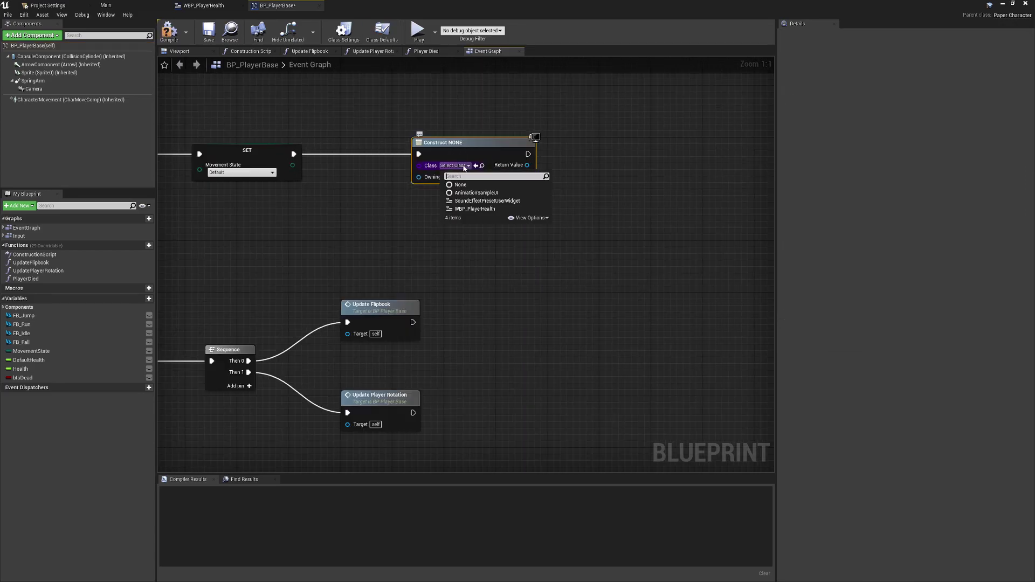
pyautogui.click(491, 211)
pyautogui.click(169, 31)
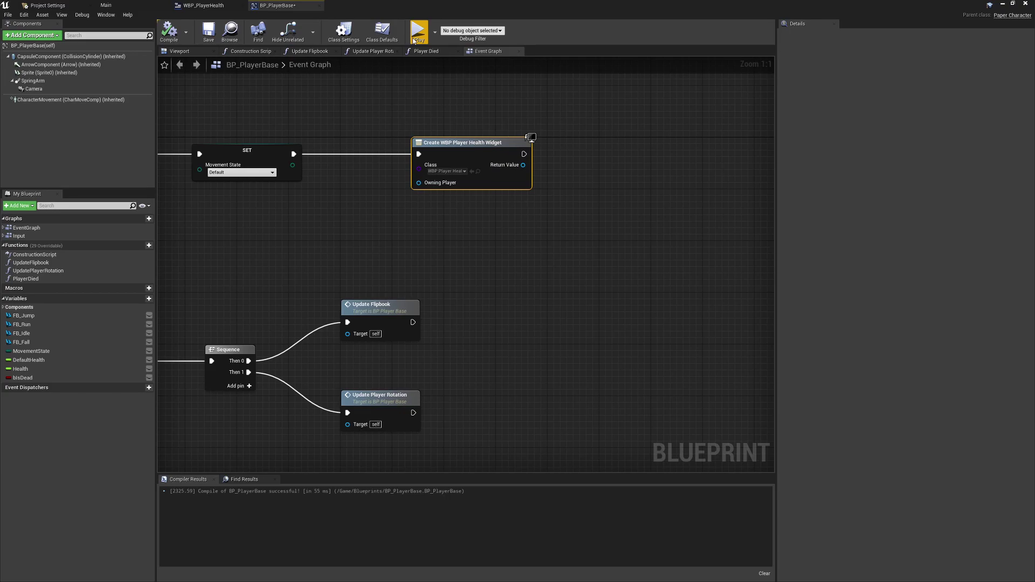
pyautogui.click(415, 39)
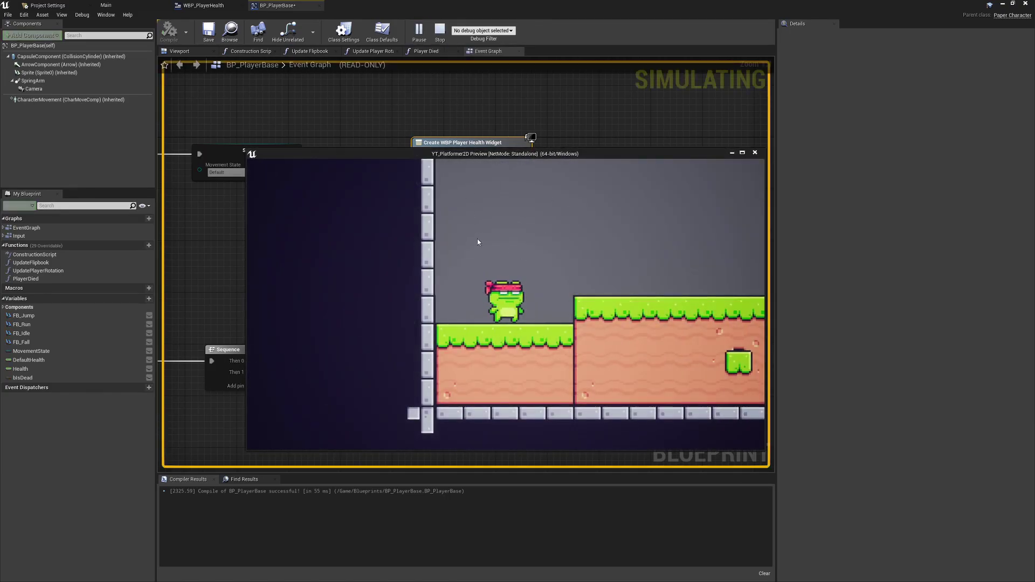
pyautogui.press('Escape')
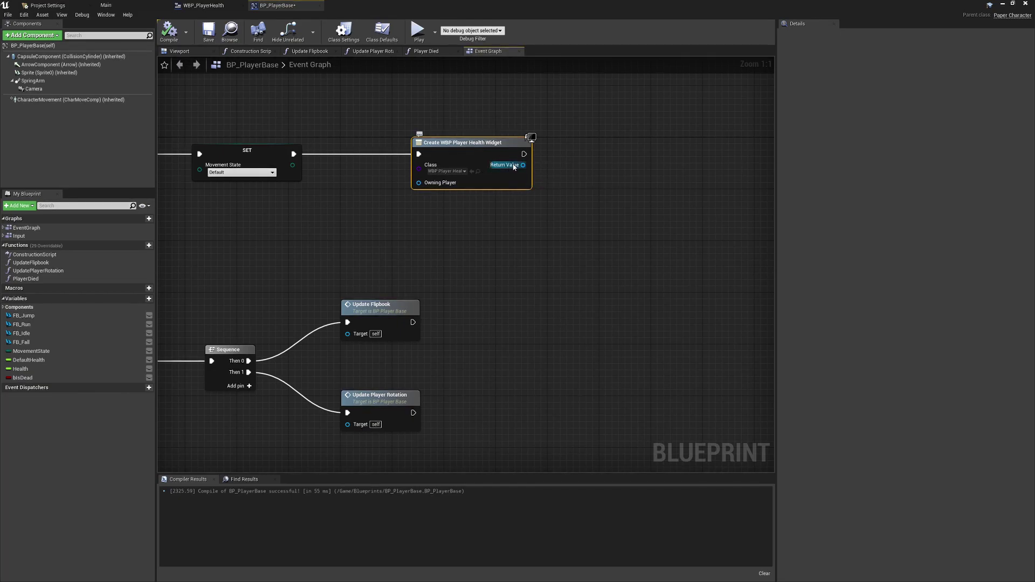
# Shift the Create Widget node left and promote its Return Value to new variable NewVar_0
pyautogui.moveTo(496, 149); pyautogui.dragTo(561, 175)
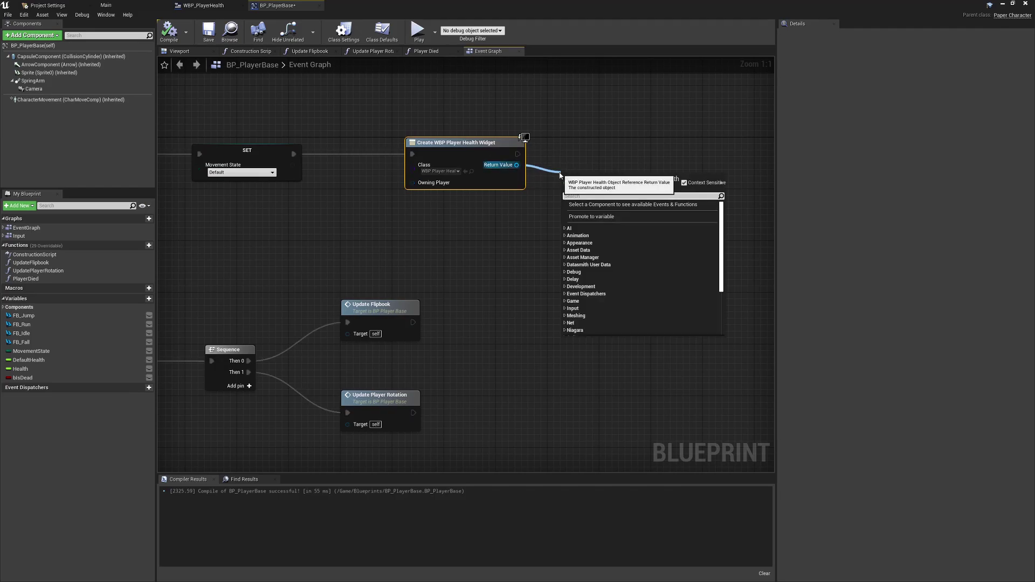
pyautogui.click(602, 216)
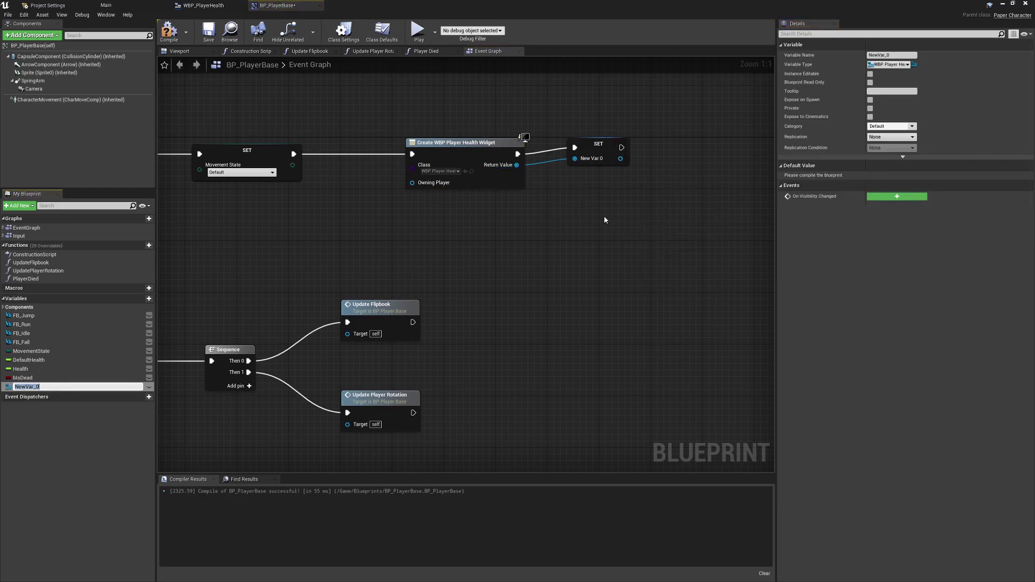